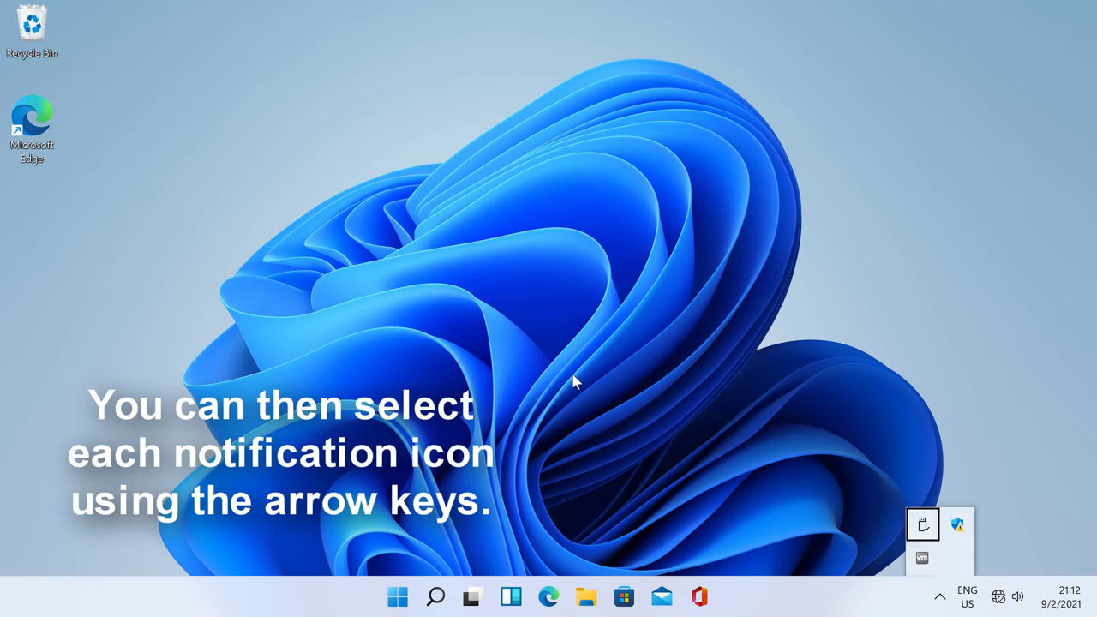
Step: Move the selection back and forth among the hidden notification icons in the system tray overflow
key(Right)
key(Left)
key(Right)
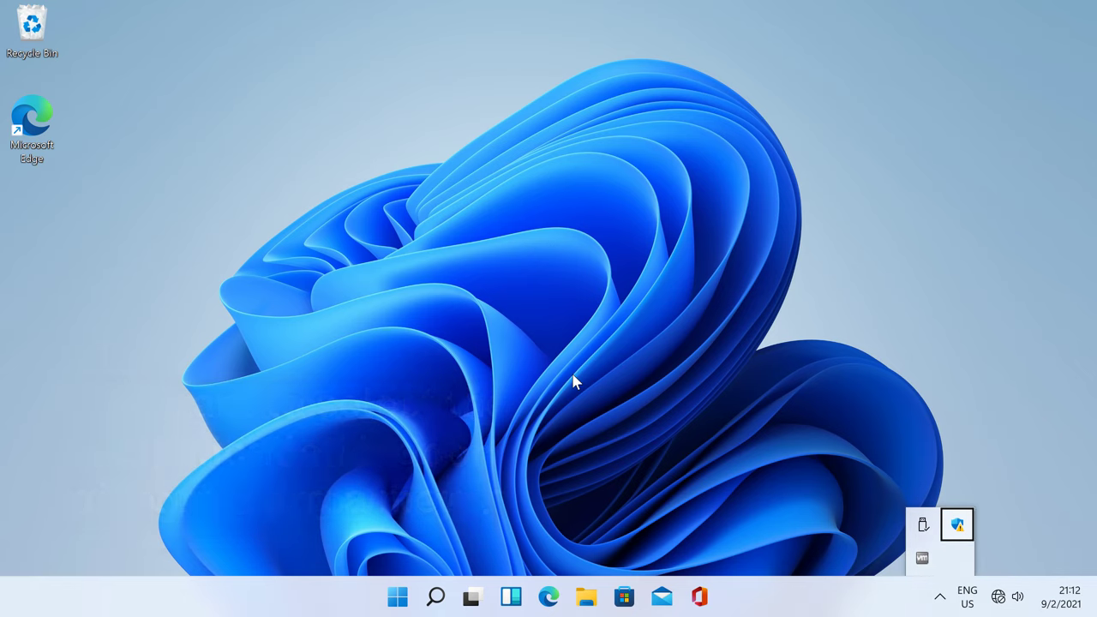
key(Left)
key(Right)
key(Down)
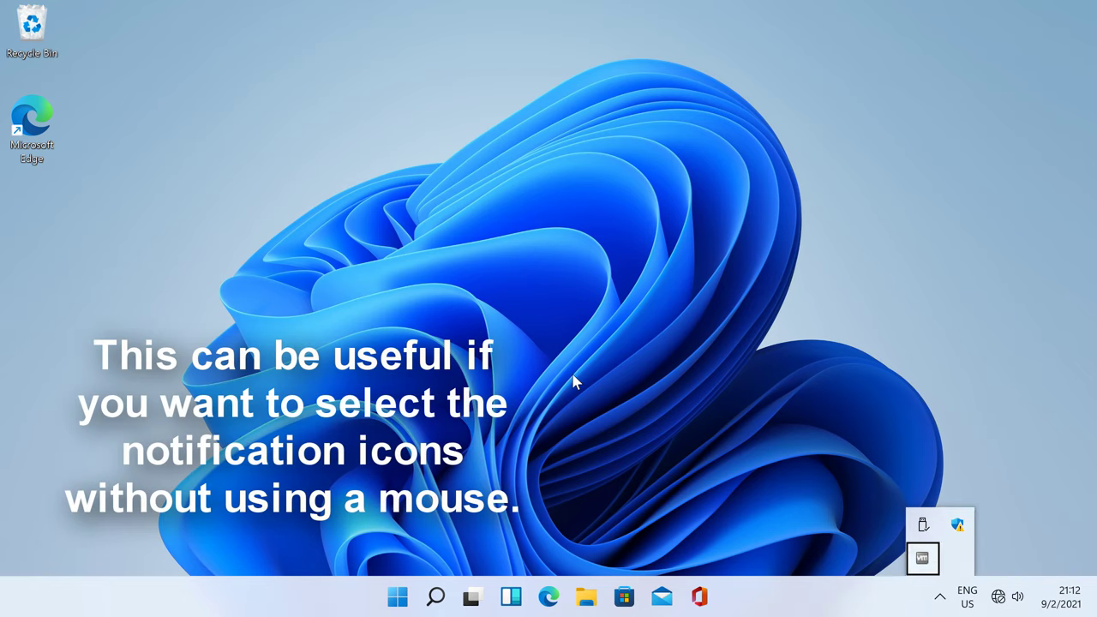
key(Up)
key(Right)
key(Down)
key(Up)
key(Right)
key(Left)
key(Right)
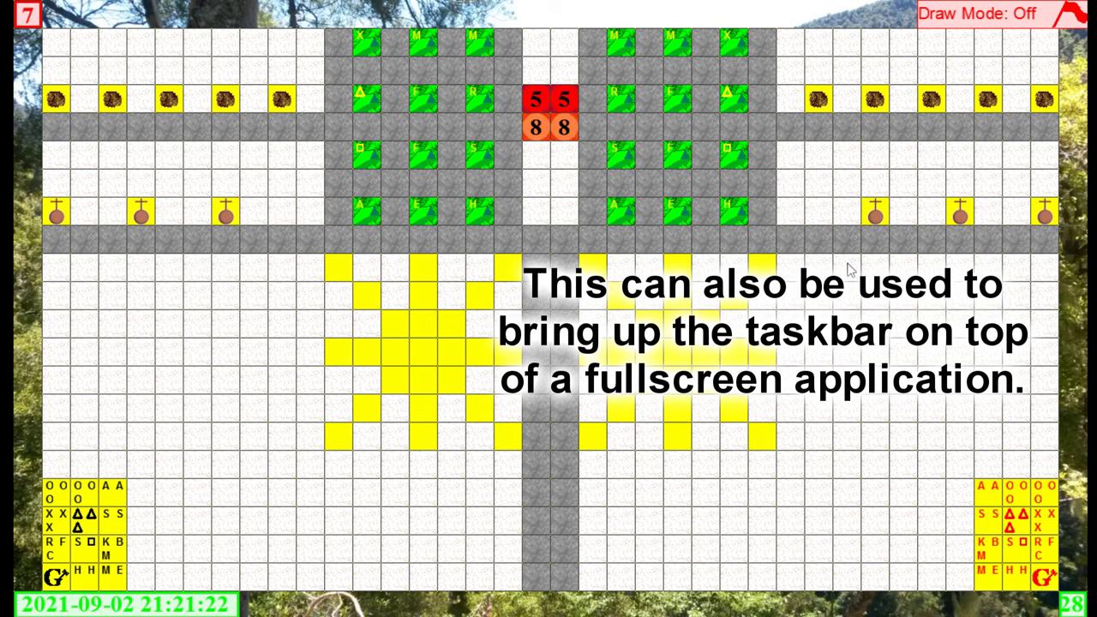
Step: Bring up the taskbar on top of the fullscreen application
key(super+b)
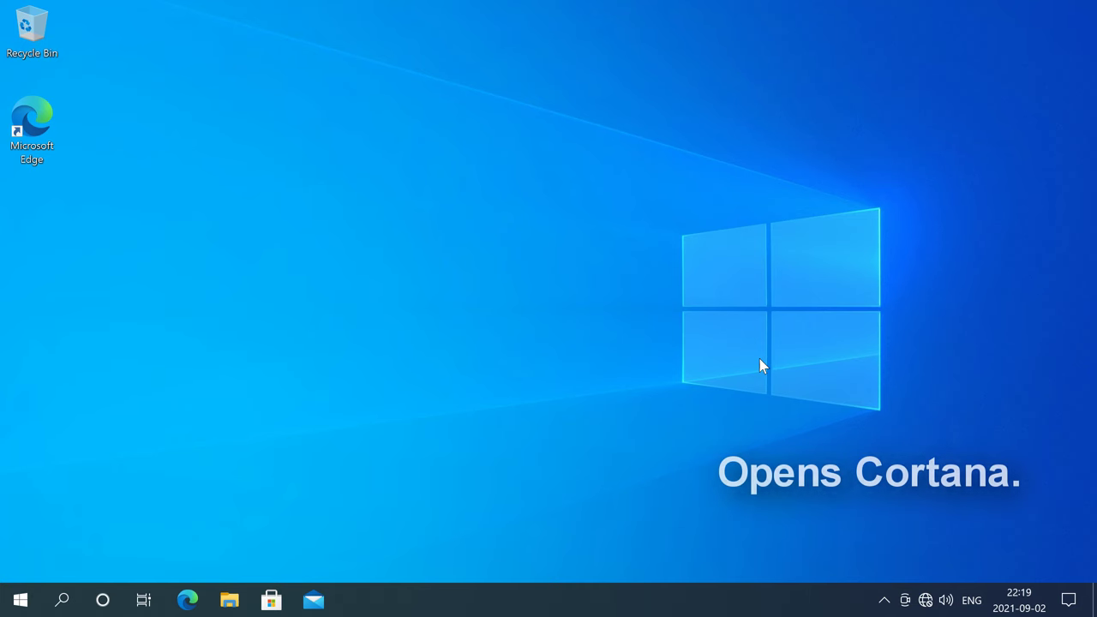
Step: Open Cortana on the Windows 10 desktop and the Charms bar on the Windows 8.1 desktop
key(super+c)
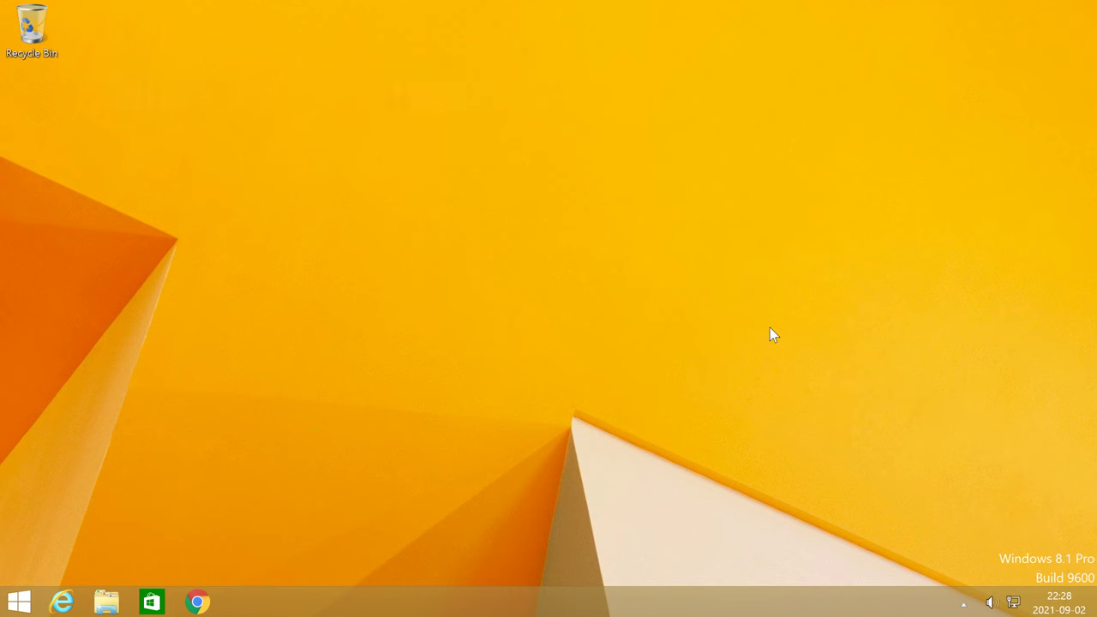
key(super+c)
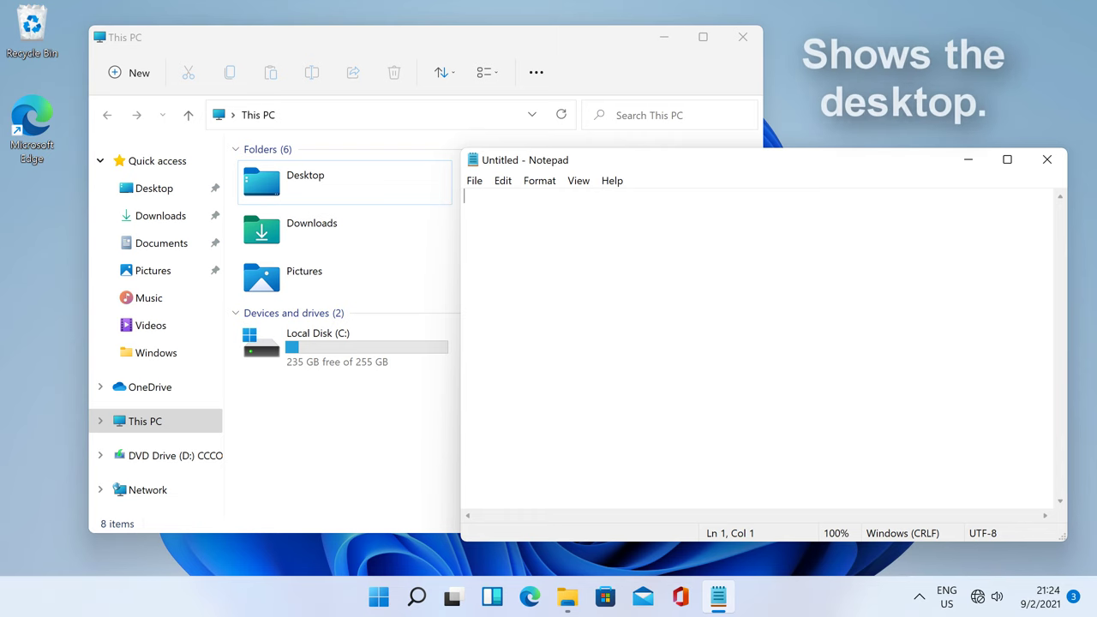
Step: Show the desktop by hiding the File Explorer and Notepad windows, and restore both windows
key(super+d)
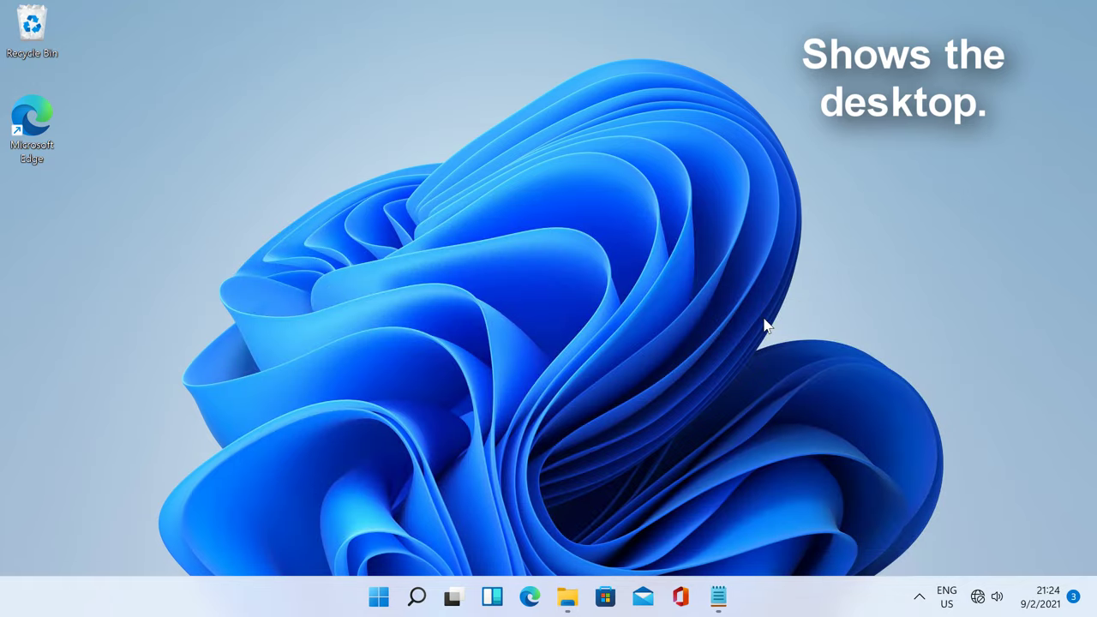
key(super+d)
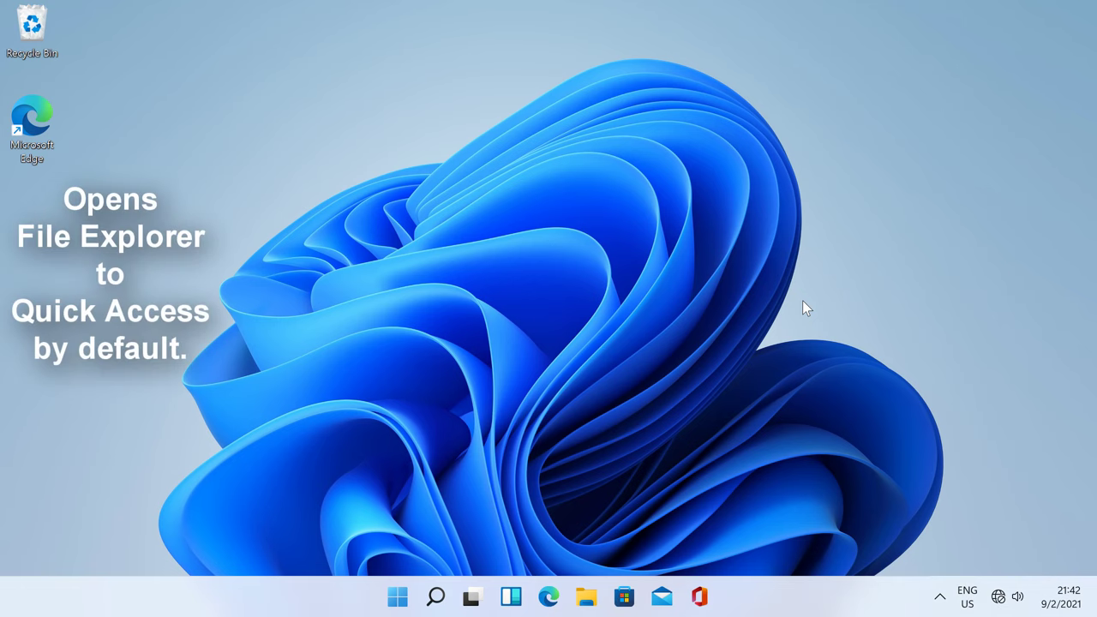
Step: On Windows 11, set File Explorer to open to This PC in Folder Options and reopen it
key(super+e)
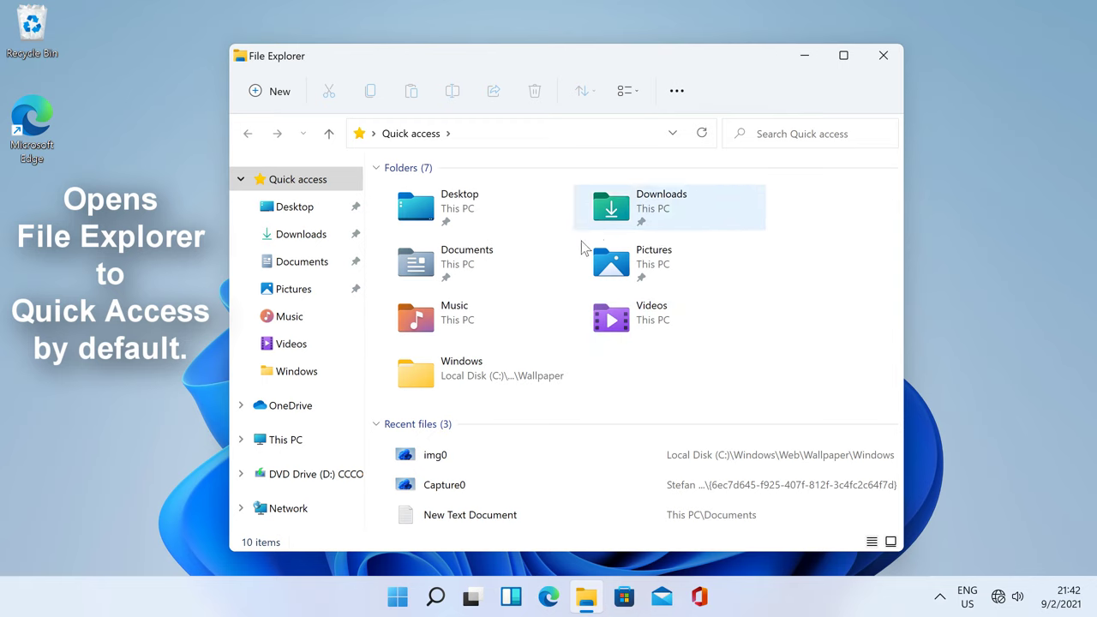
click(676, 92)
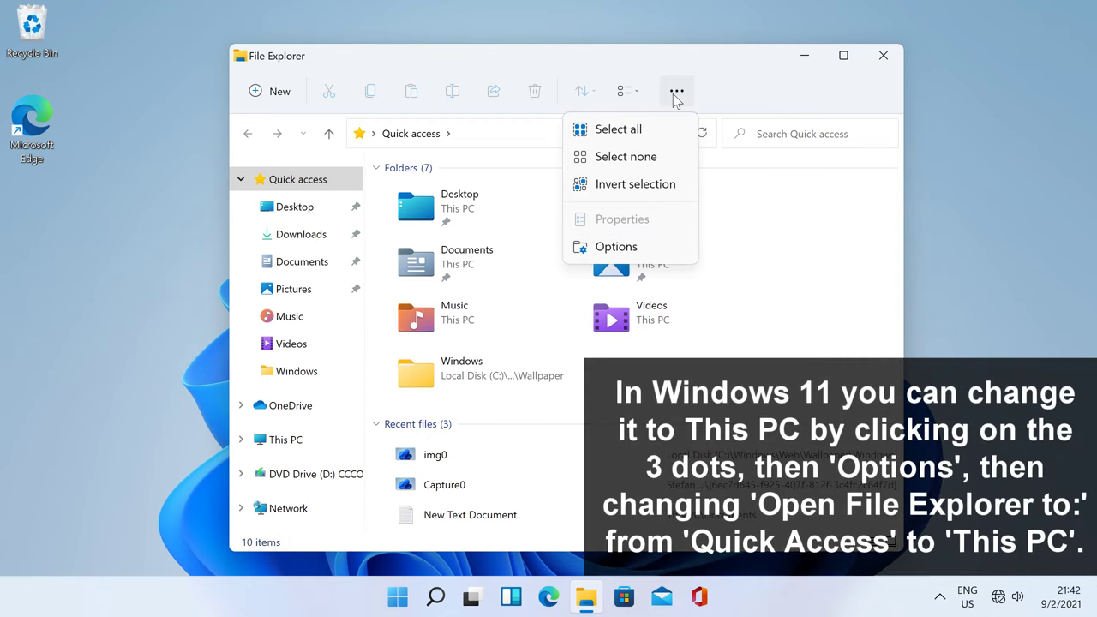
click(669, 250)
click(500, 235)
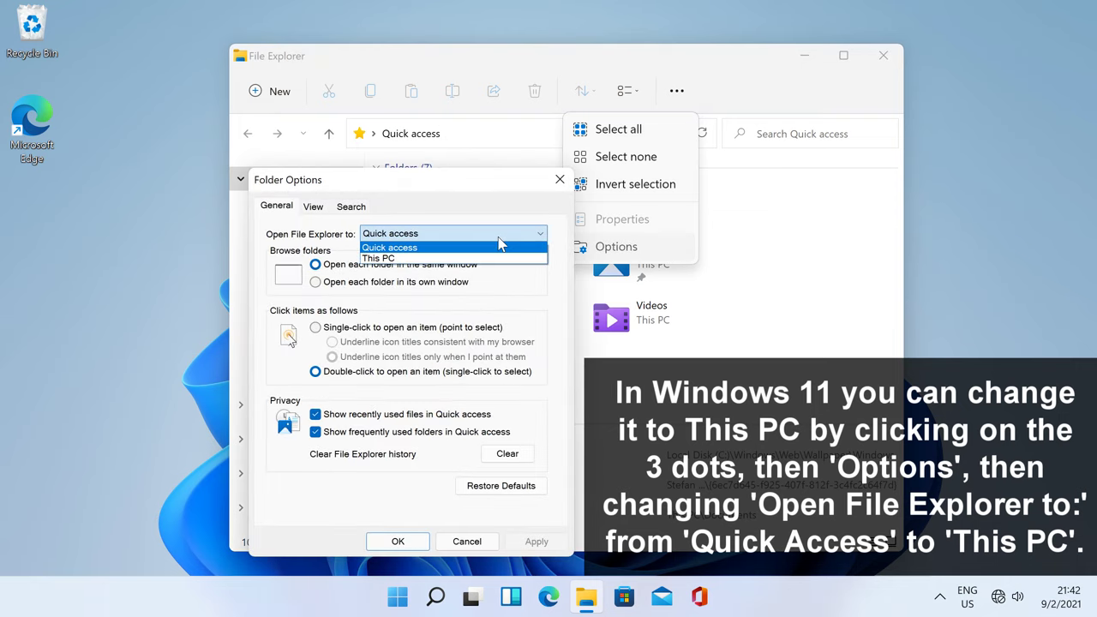
click(487, 259)
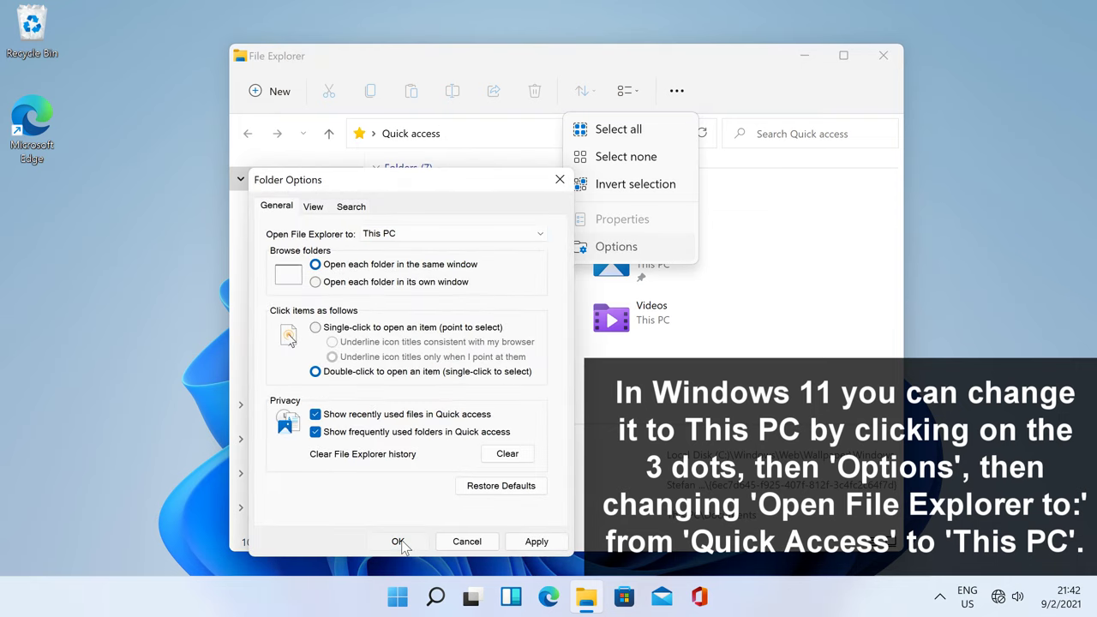
click(399, 541)
click(881, 57)
key(super+e)
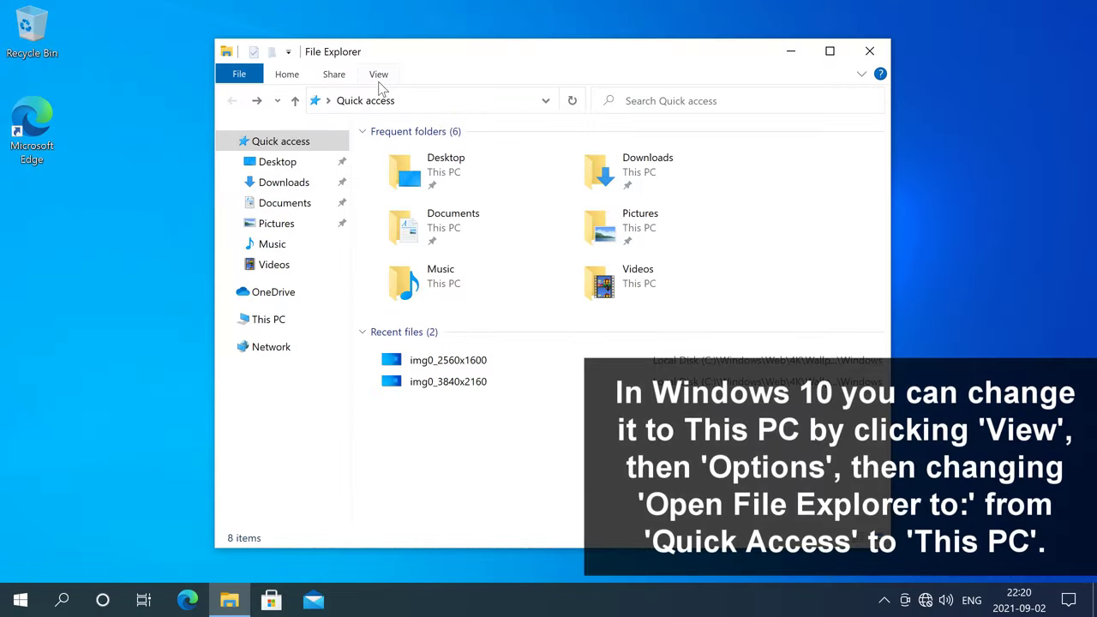
Step: On Windows 10, change the Folder Options so File Explorer opens to This PC, and relaunch File Explorer
click(378, 76)
click(803, 110)
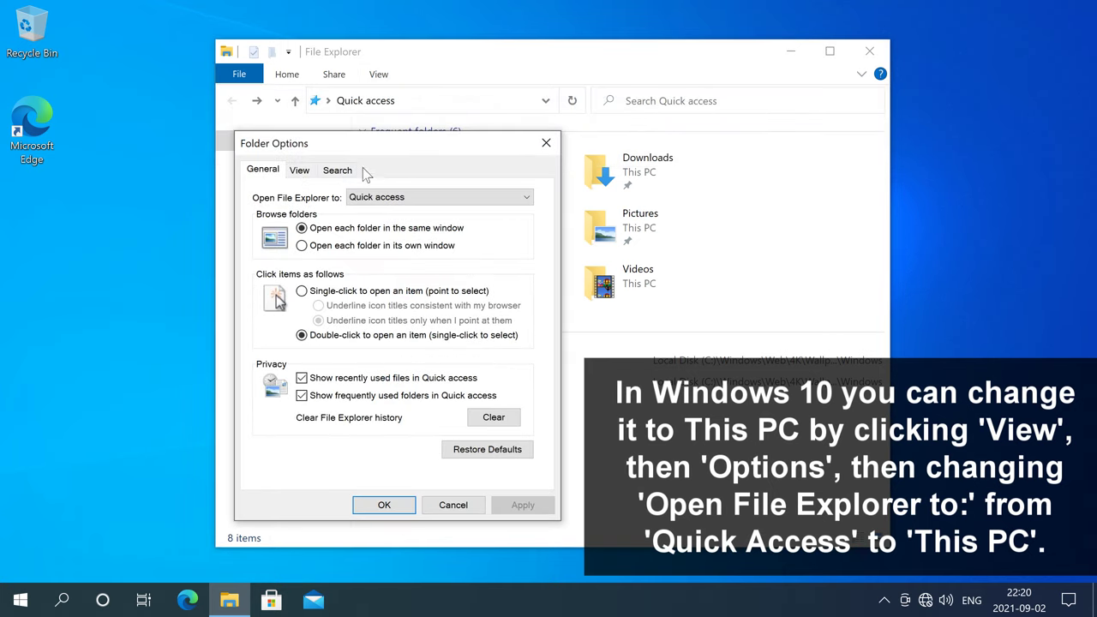
click(355, 198)
click(367, 219)
click(383, 505)
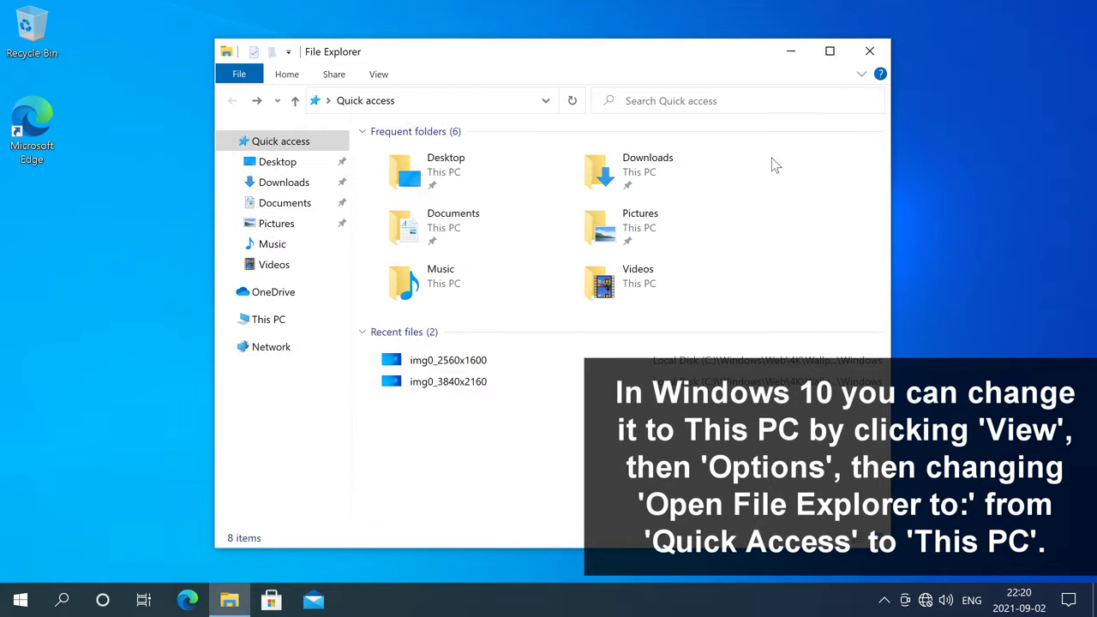
key(alt+F4)
key(super+e)
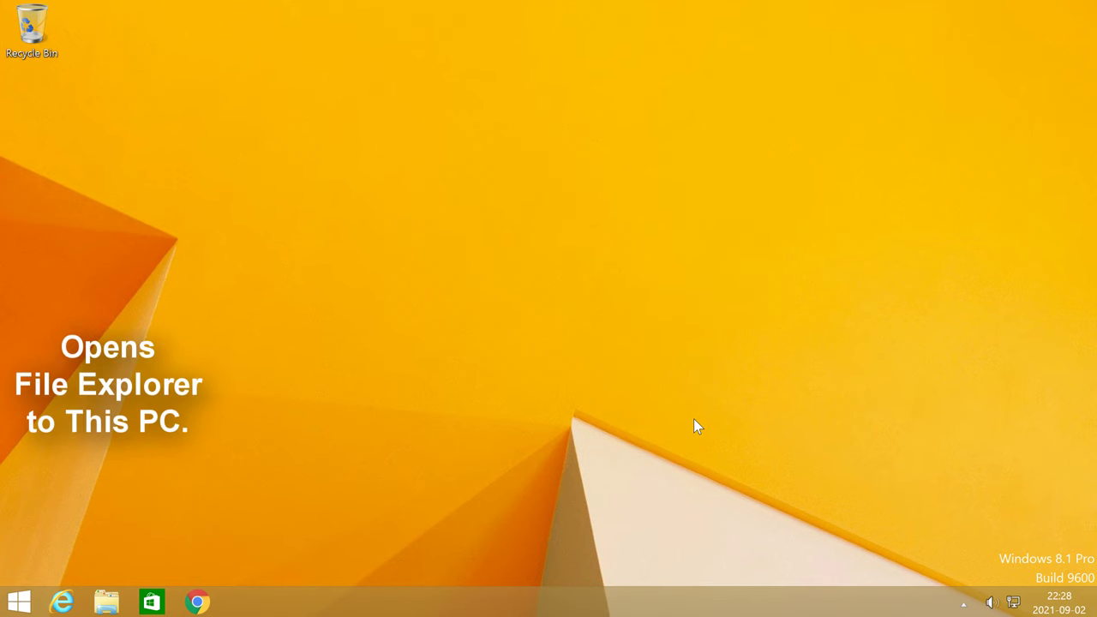
Step: Open the file explorer window on each of the Windows 8.1, Windows 8 and Windows XP desktops
key(super+e)
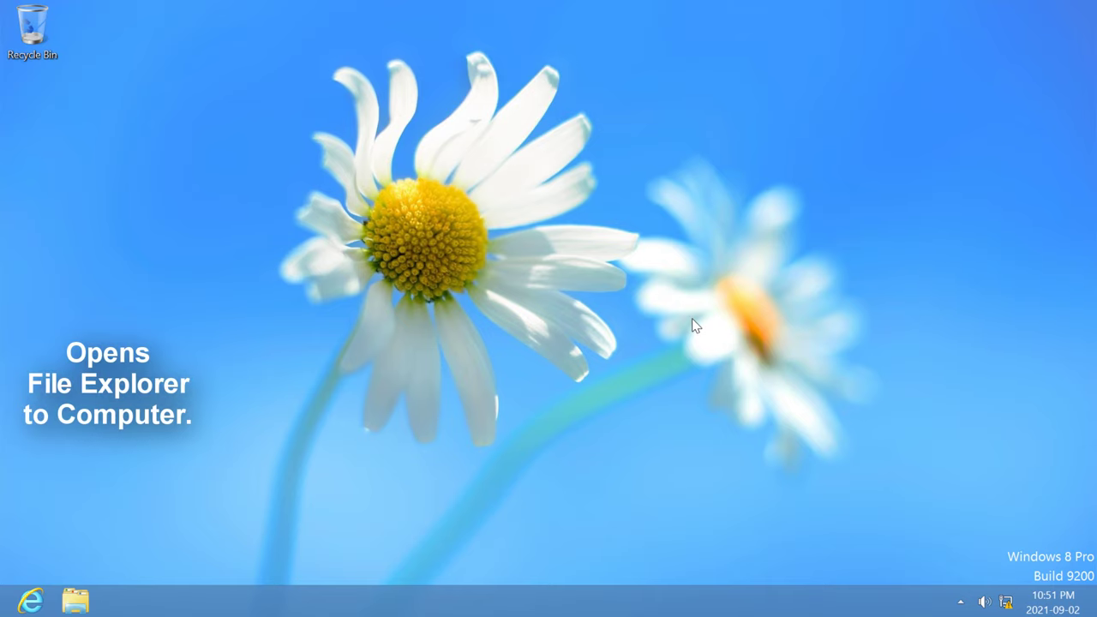
key(super+e)
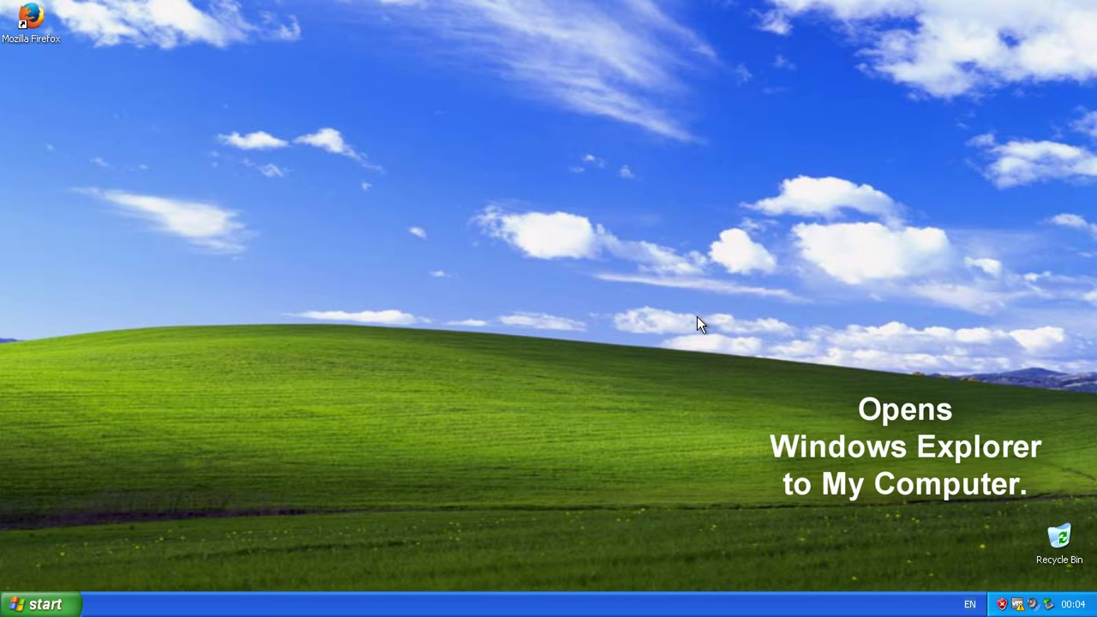
key(super+e)
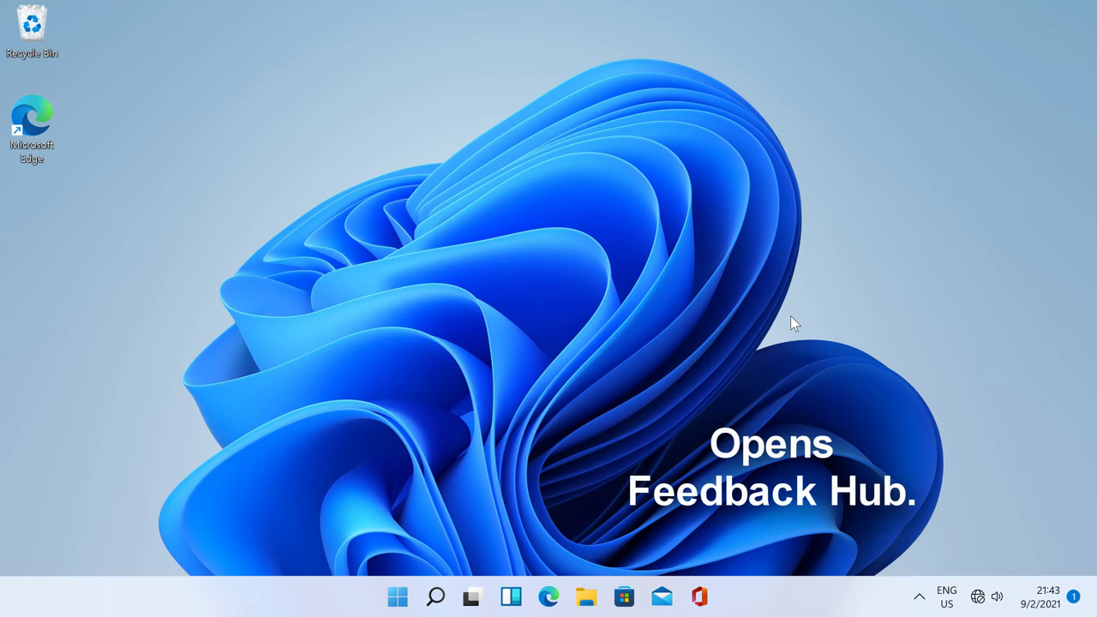
Step: Open Feedback Hub on Windows 11 and the file search on Windows 8.1 and Windows 7
key(super+f)
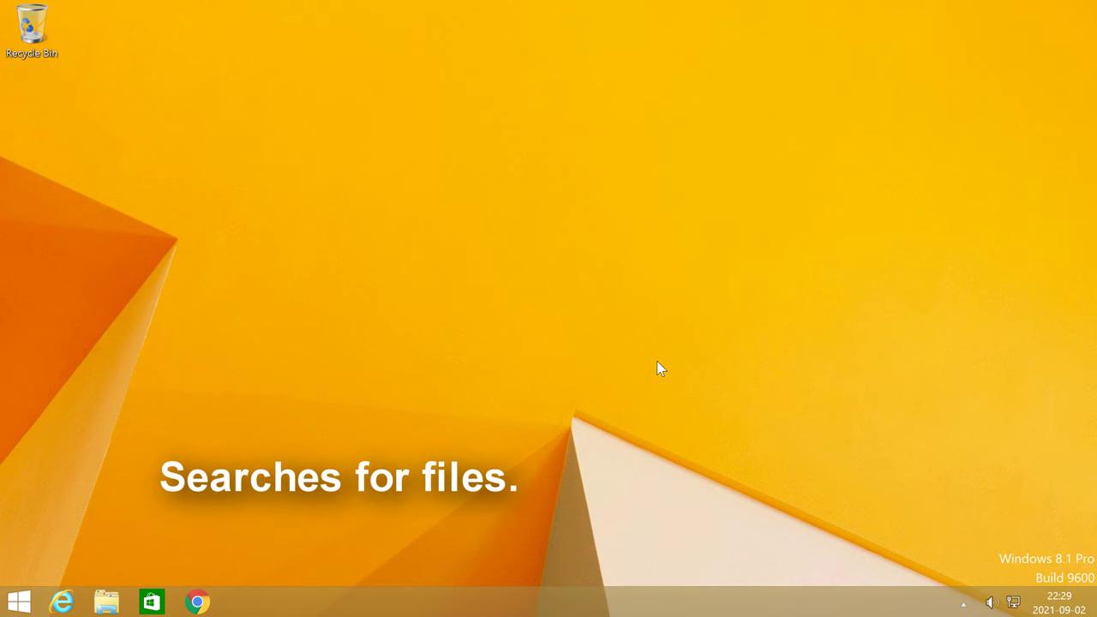
key(super+f)
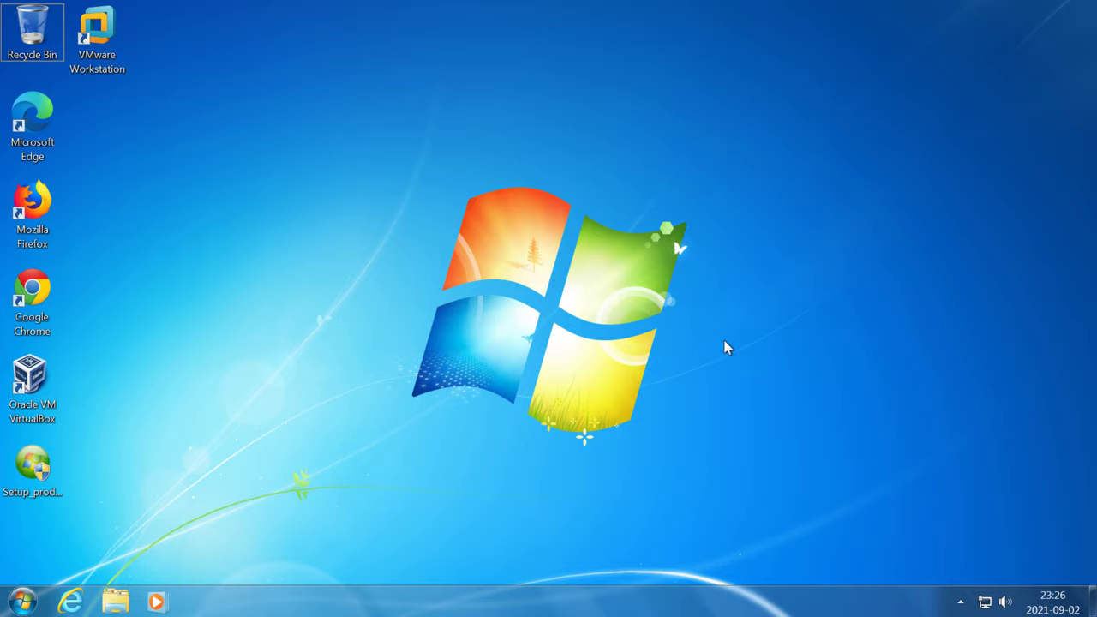
key(super+f)
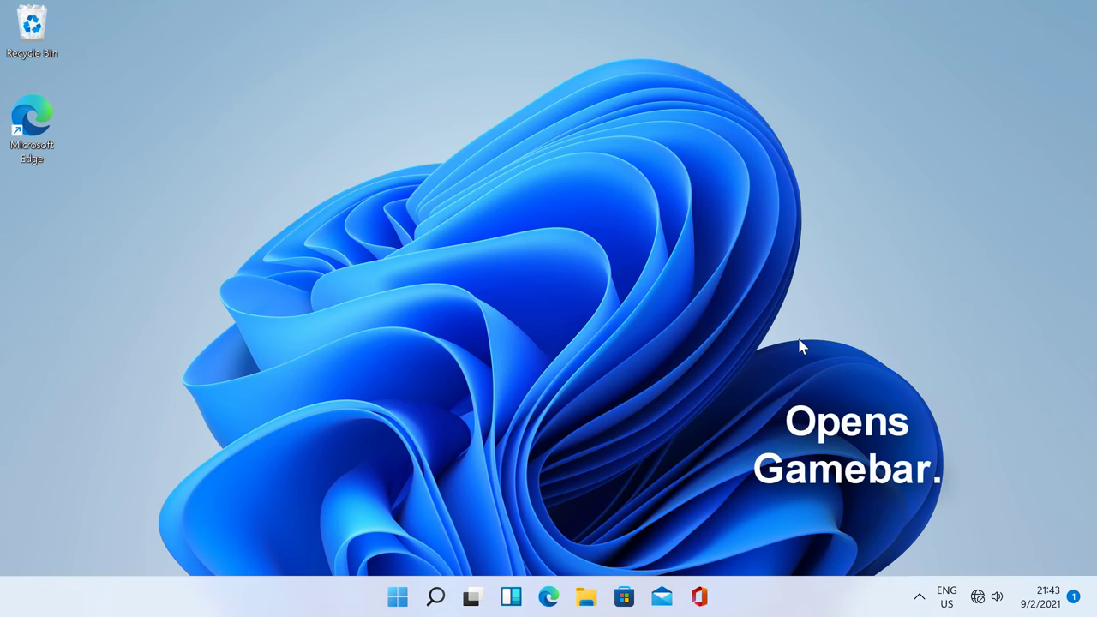
Step: Open the Game Bar on Windows 11 and bring the desktop gadgets to the front on Windows 7
key(super+g)
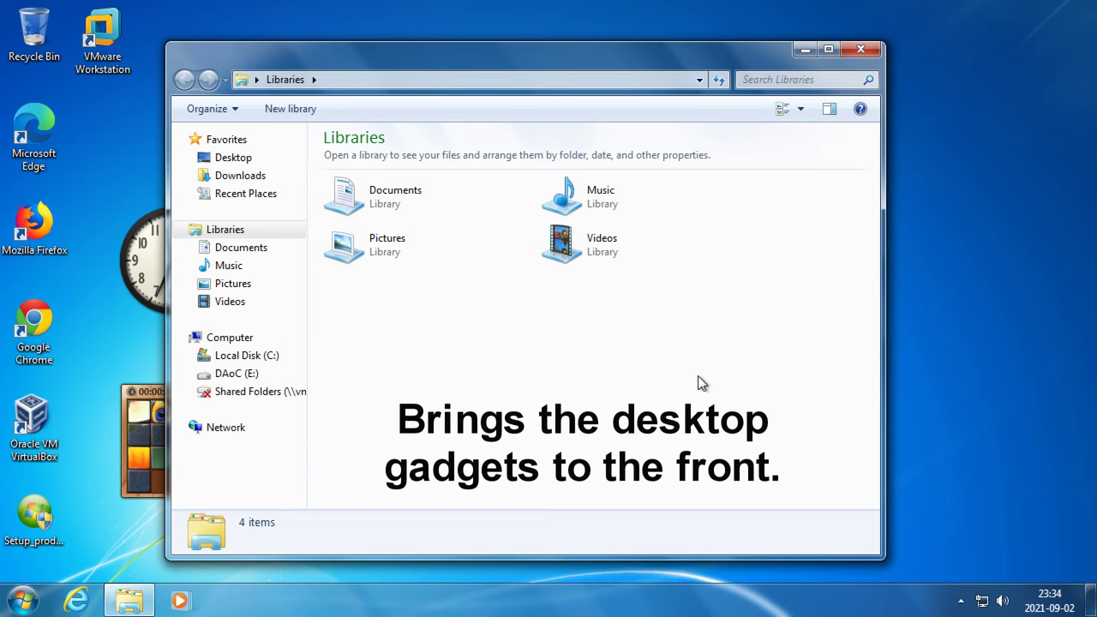
key(super+g)
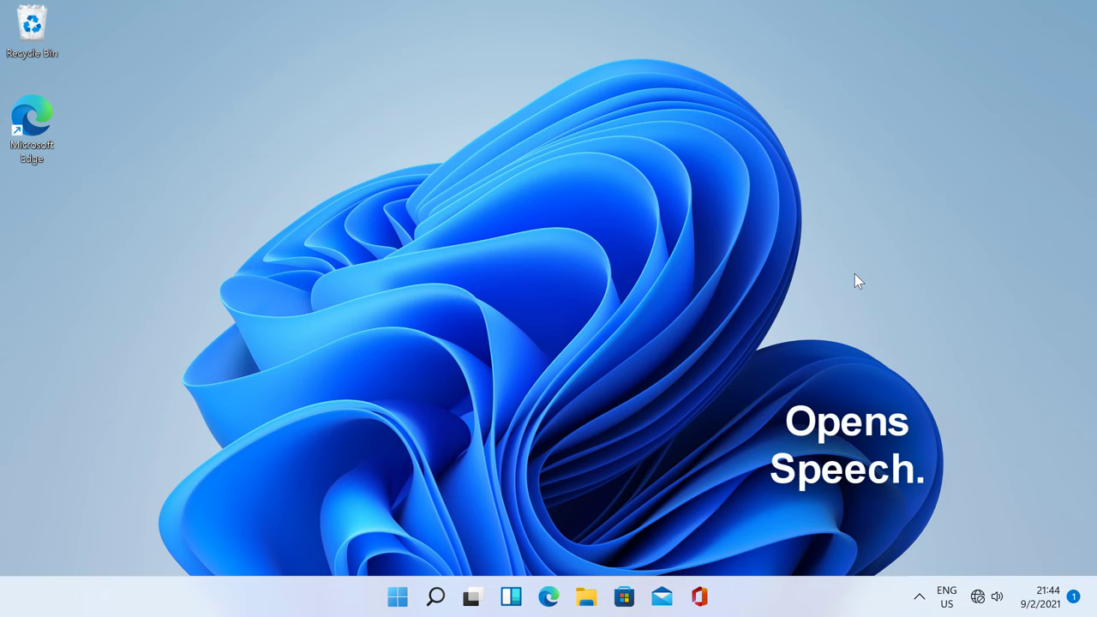
Step: Open Speech on Windows 11 and the Share charm on Windows 8.1
key(super+h)
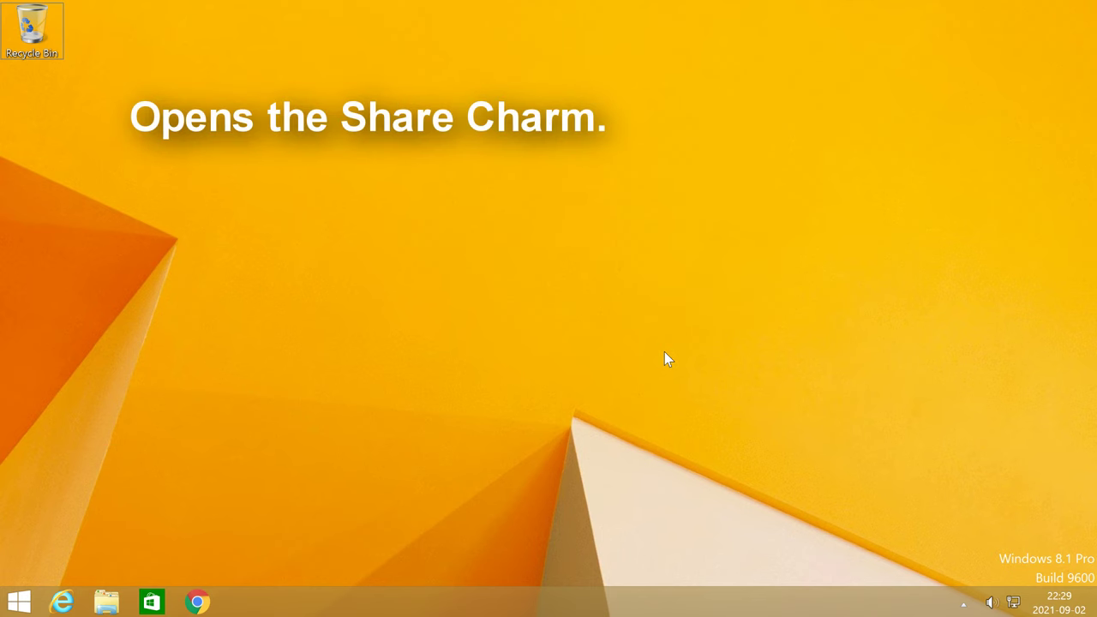
key(super+h)
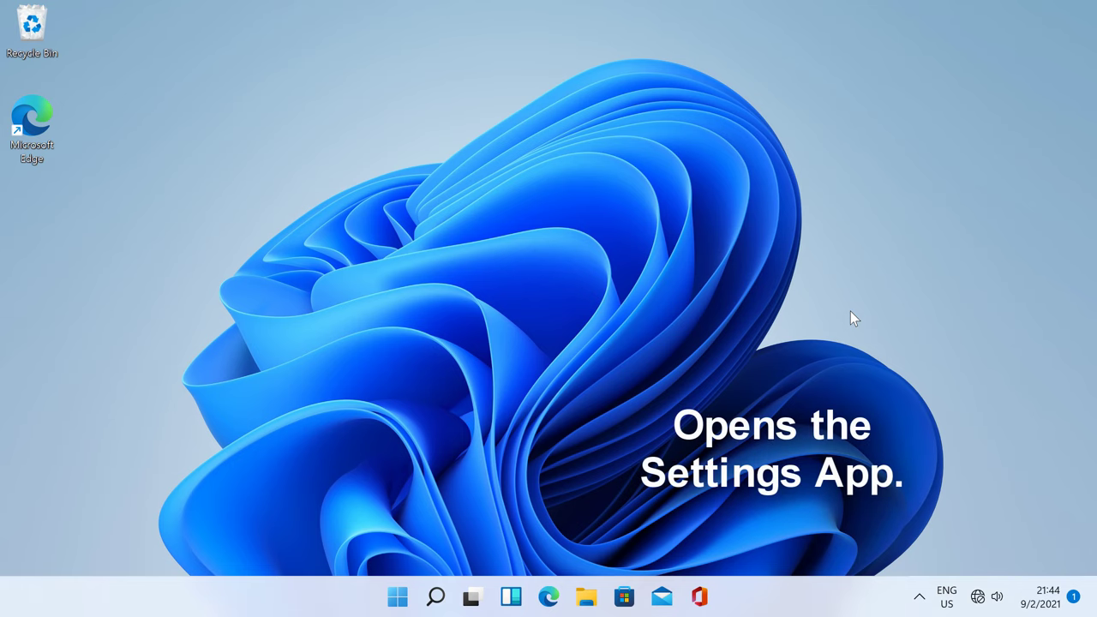
Step: Open the Settings app on Windows 11 and the Settings charm on Windows 8.1
key(super+i)
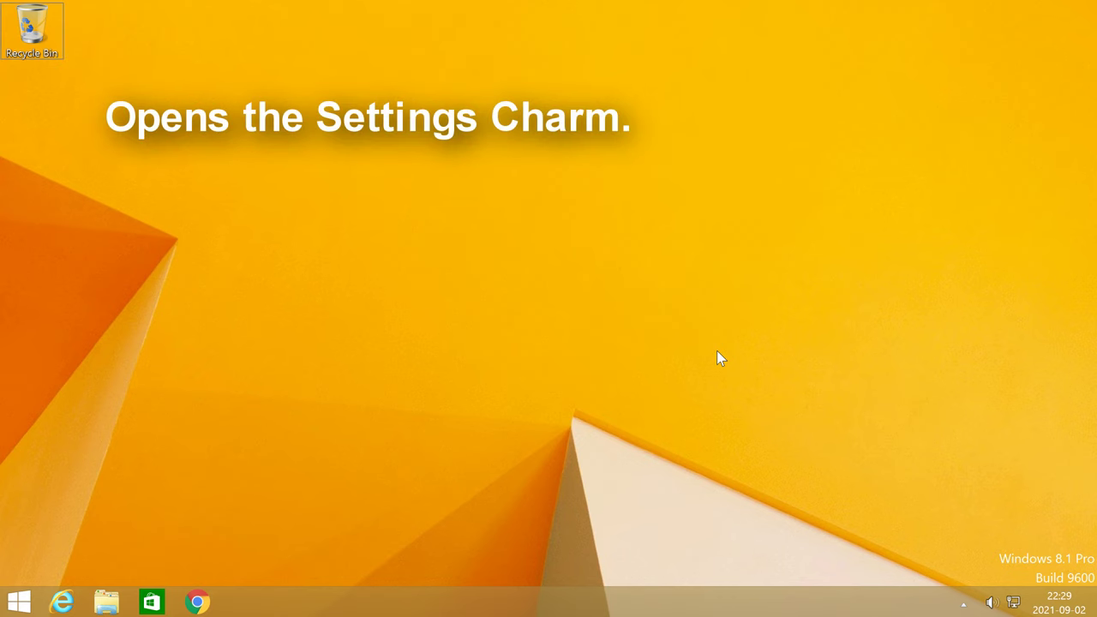
key(super+i)
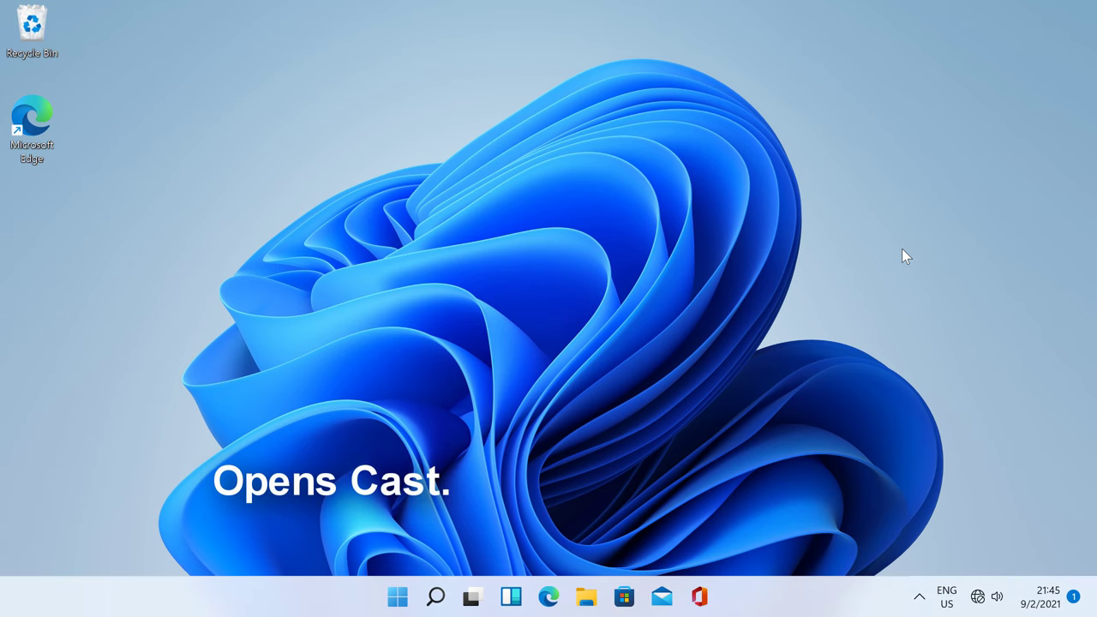
Step: Open Cast on Windows 11 and the Devices charm on Windows 8.1
key(super+k)
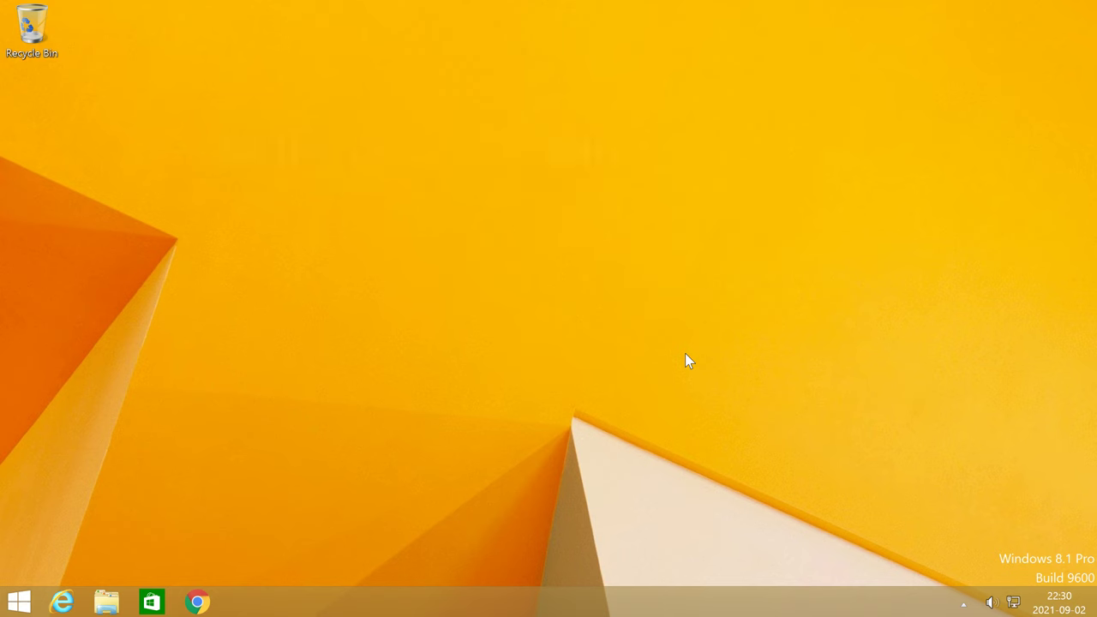
key(super+k)
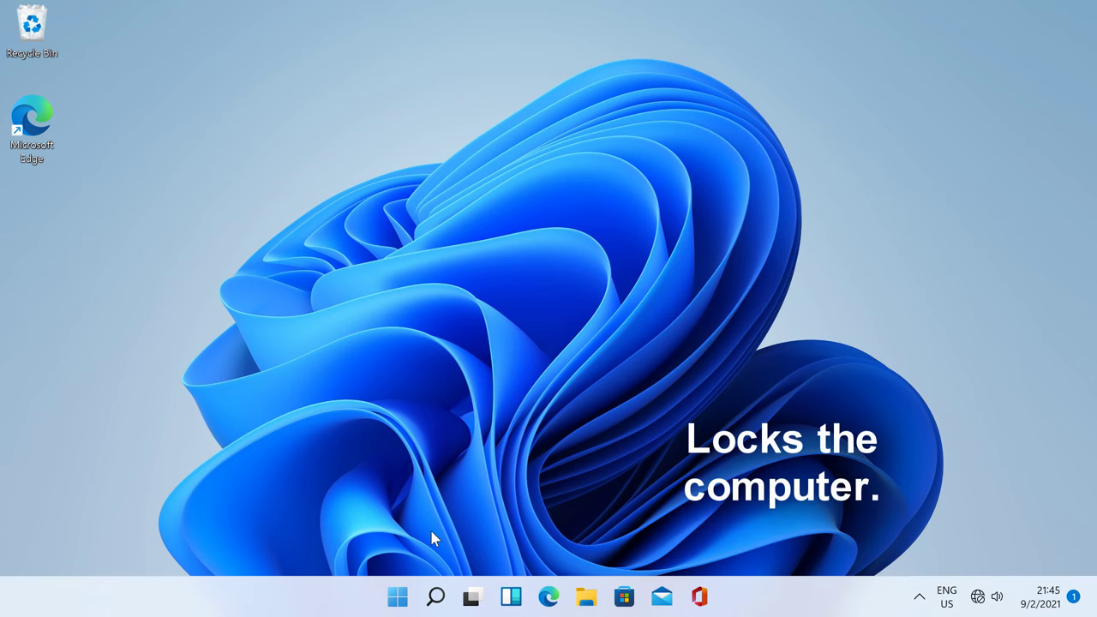
Step: Lock the Windows 11 computer
key(super+l)
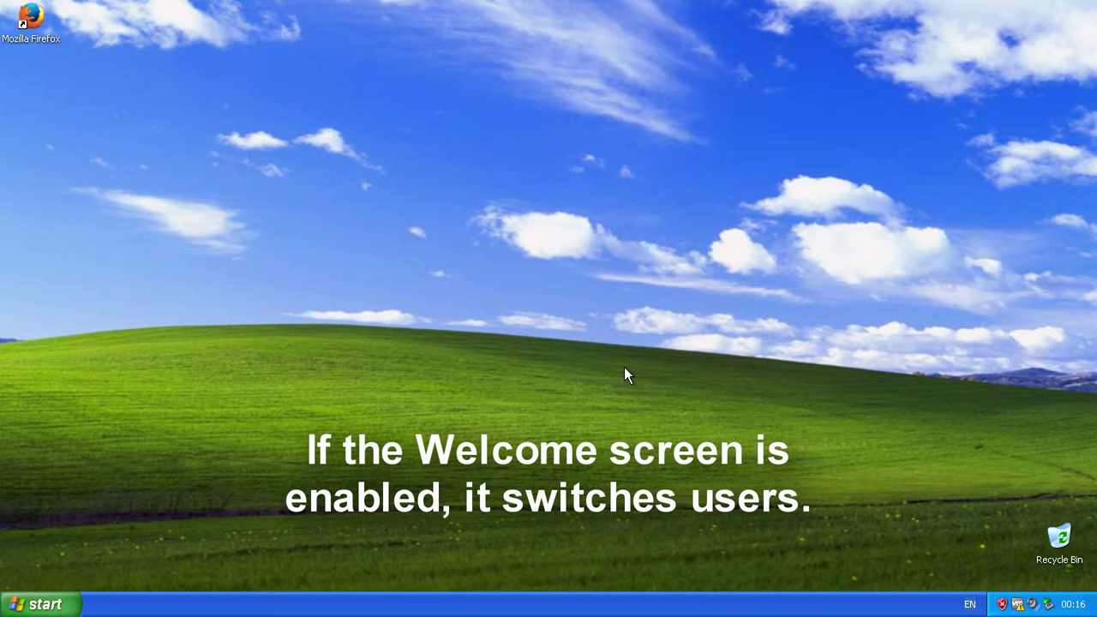
Step: On Windows XP, switch users with the Welcome screen enabled, and lock the computer with it disabled
key(super+l)
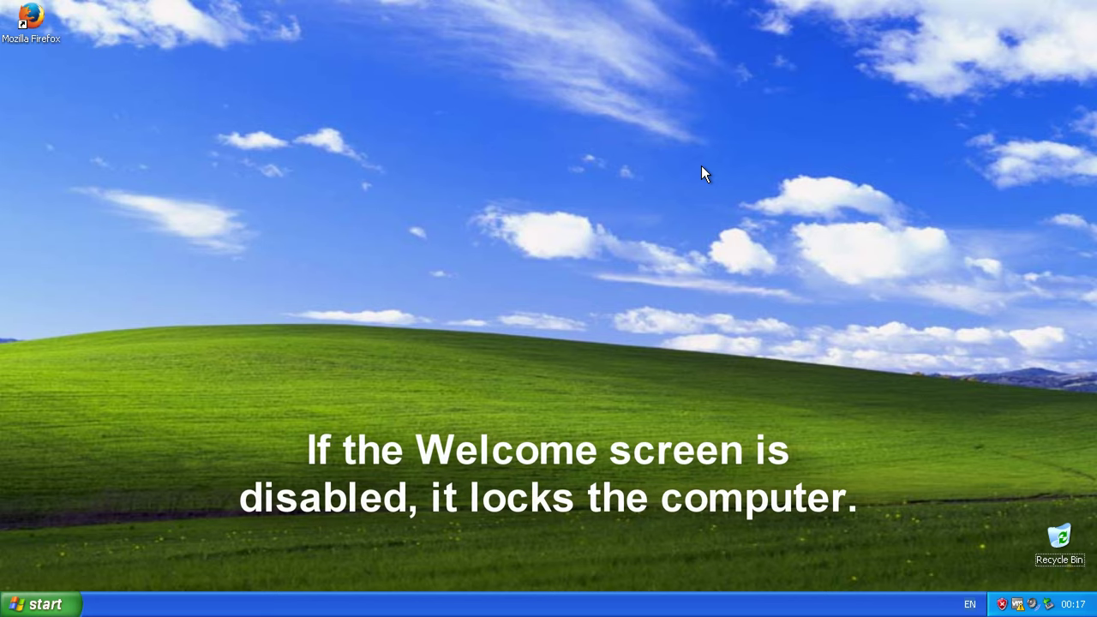
key(super+l)
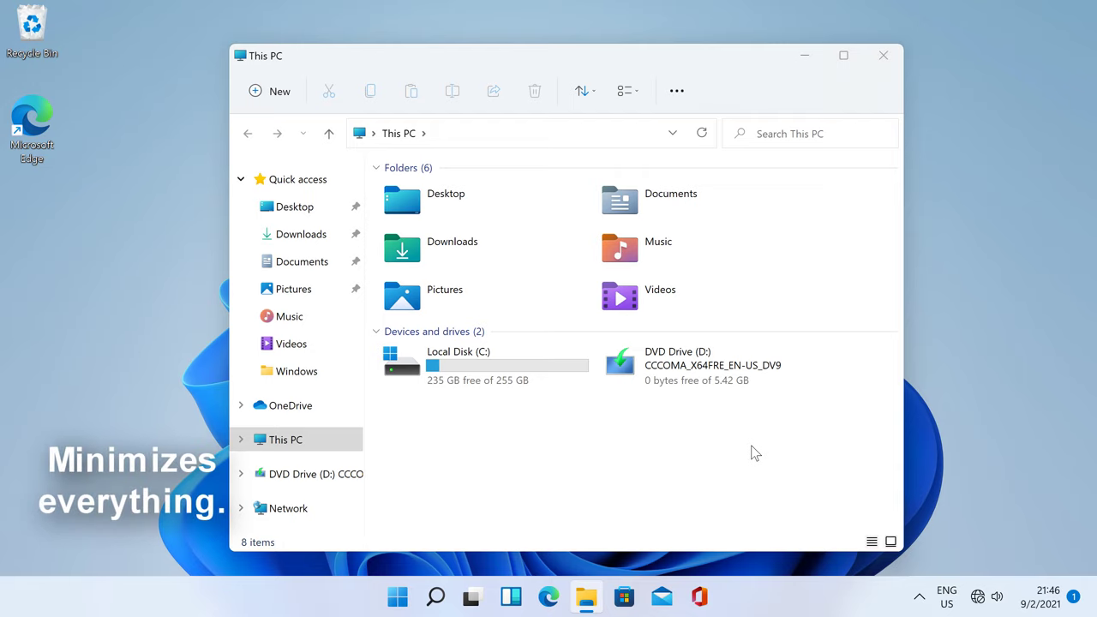
Step: Minimize all open windows on Windows 11 and open the Notification Center
key(super+m)
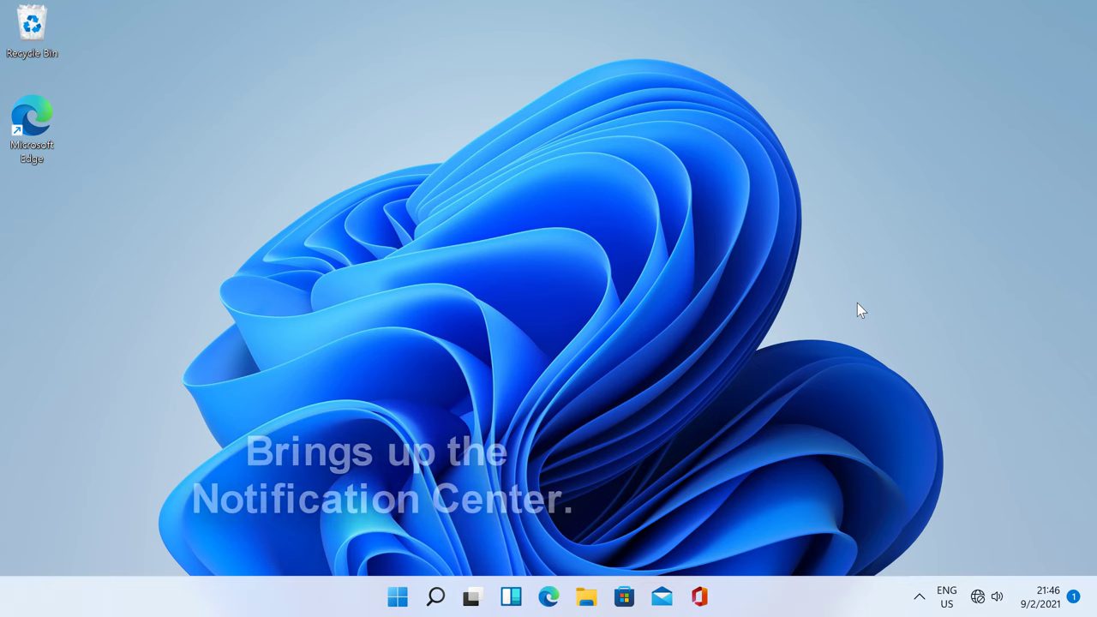
key(super+n)
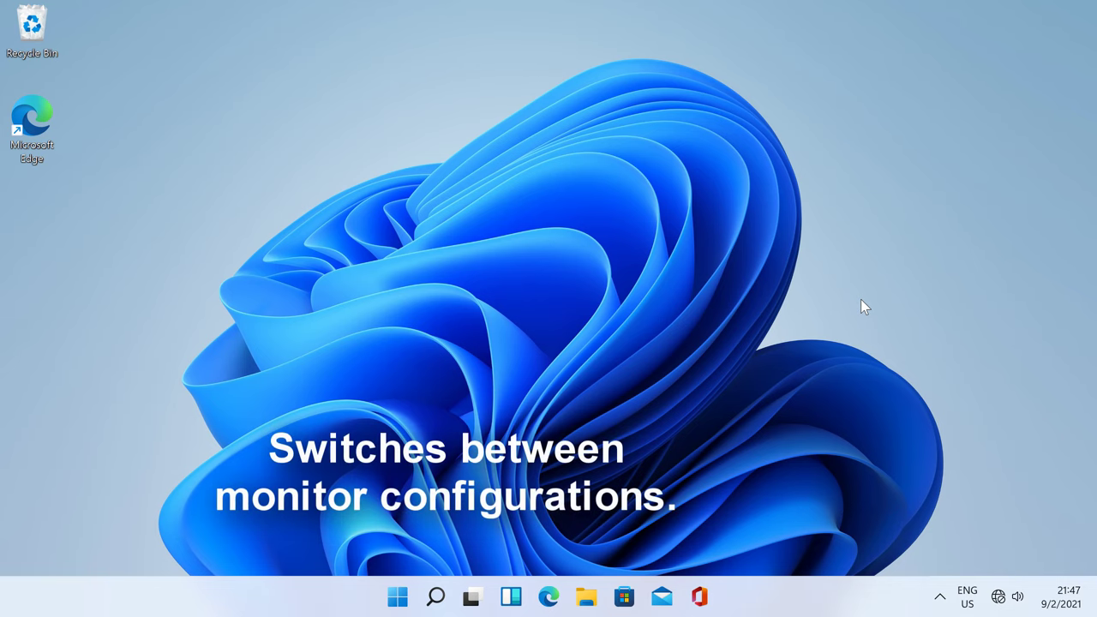
Step: Open the Project display options on Windows 11 and cycle through the monitor configurations
key(super+p)
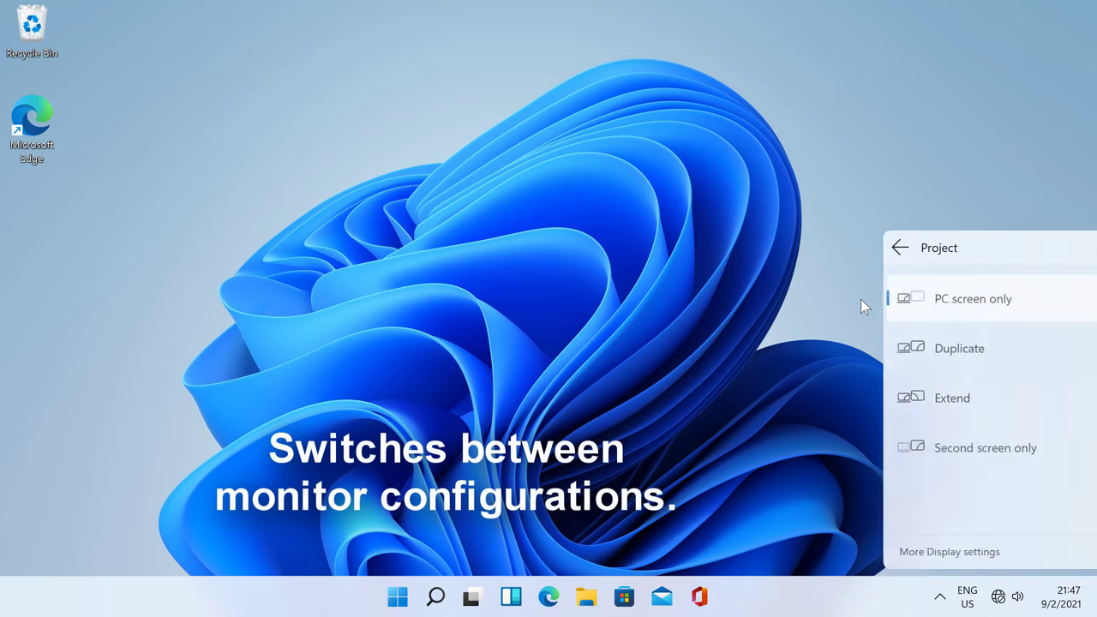
key(super+p)
key(super+p)
key(super+p)
key(super+p)
key(super+p)
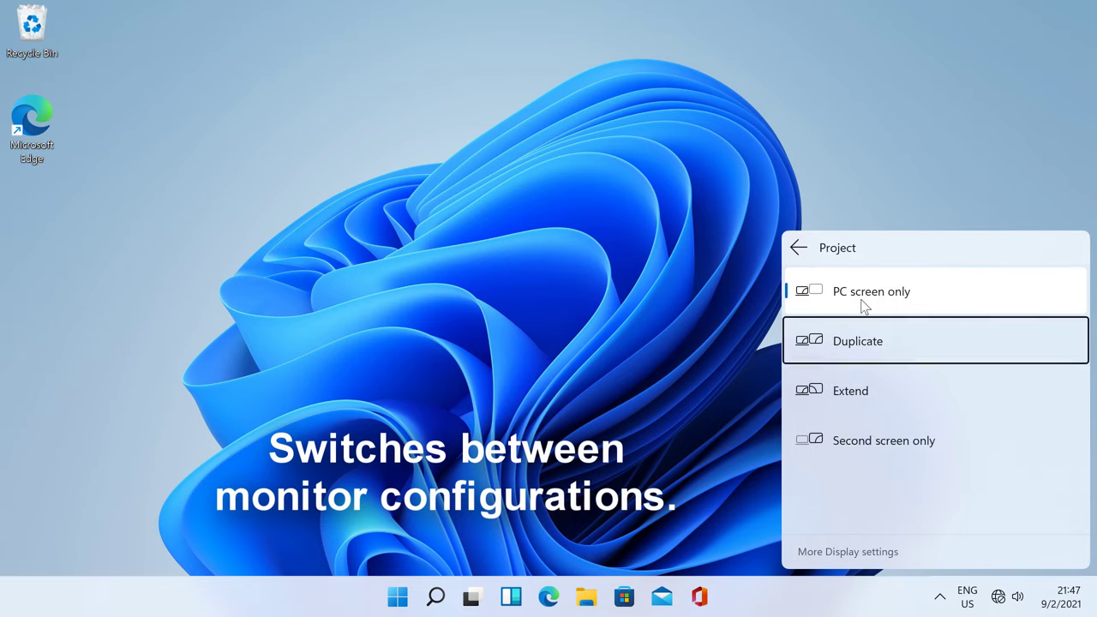
key(super+p)
key(super+p)
key(super+p)
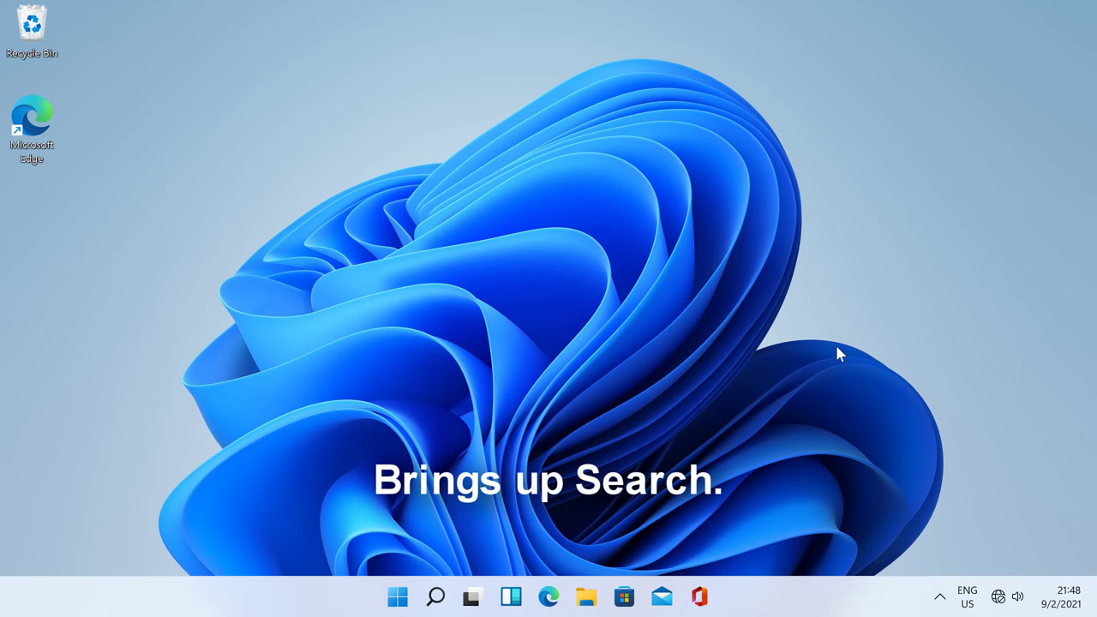
Step: Bring up Search on Windows 11 and the Apps search on Windows 8
key(super+q)
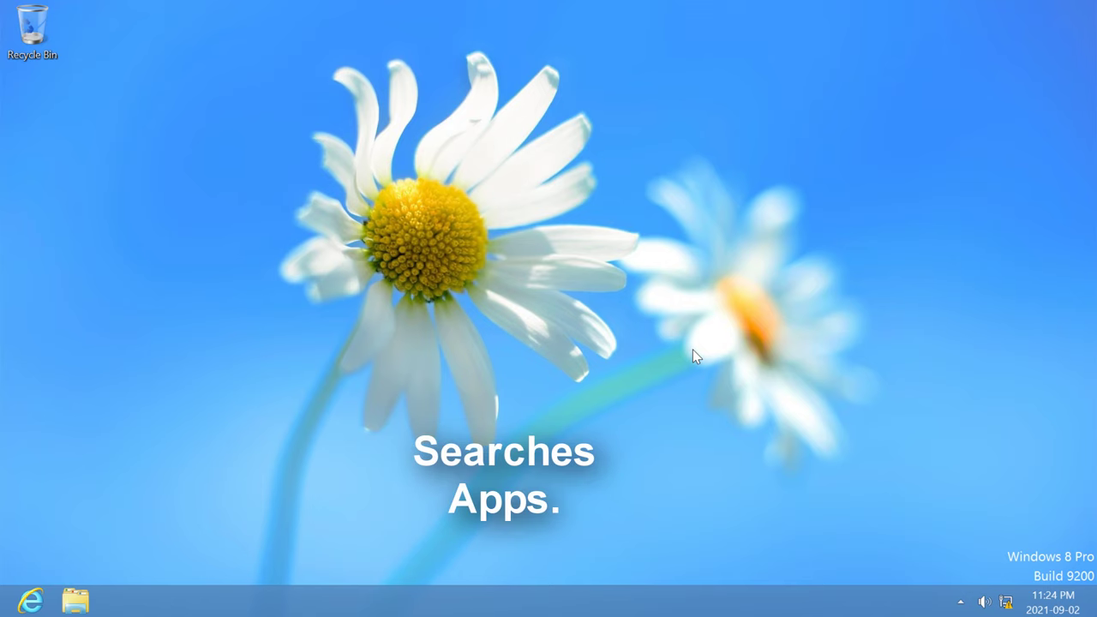
key(super+q)
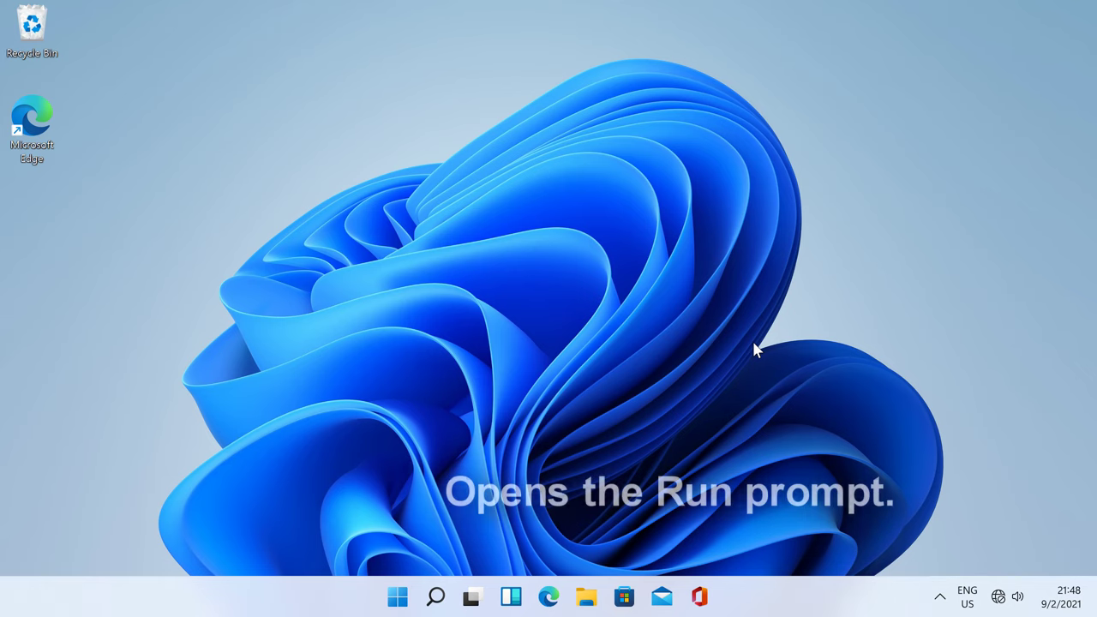
Step: On Windows 11, open the Run prompt and bring up Search
key(super+r)
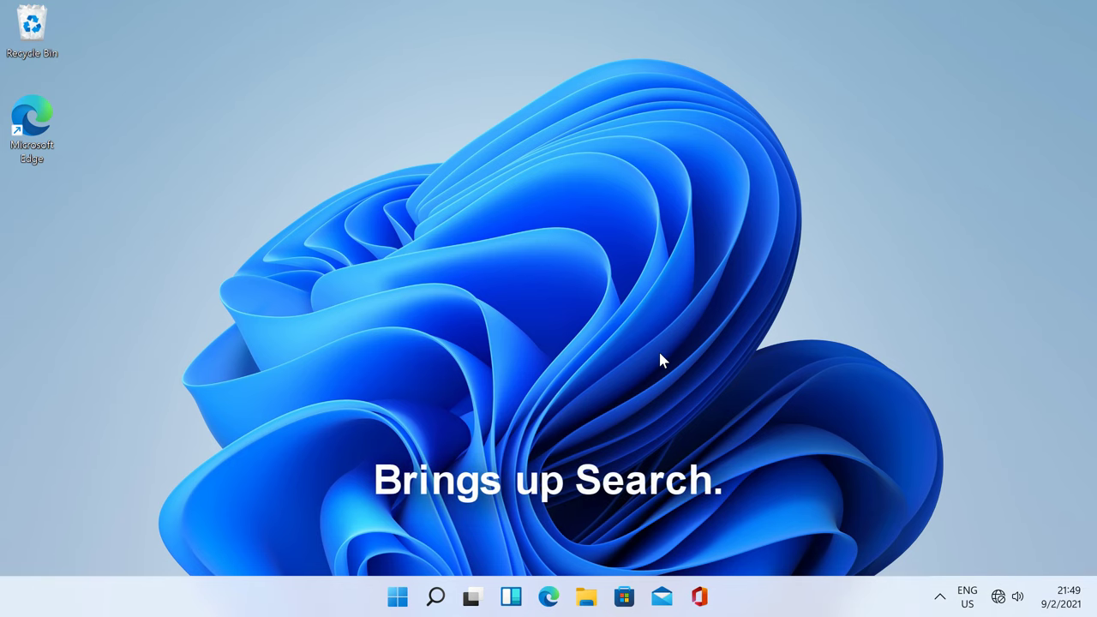
key(super+s)
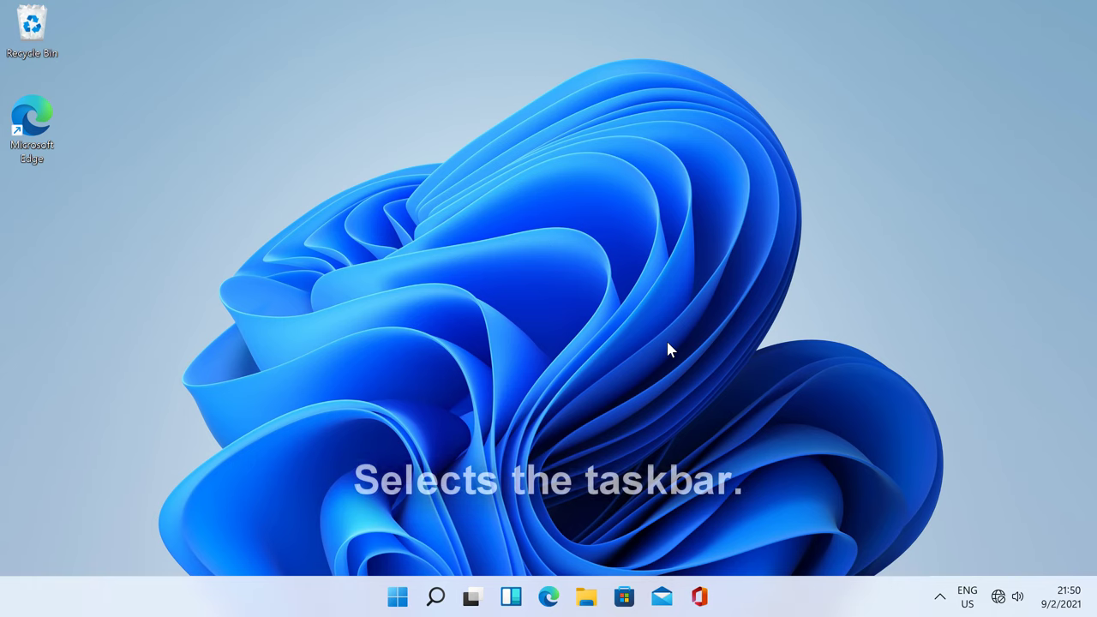
Step: Move the focus to the Windows 11 taskbar, step through its pinned programs, and open File Explorer
key(super+t)
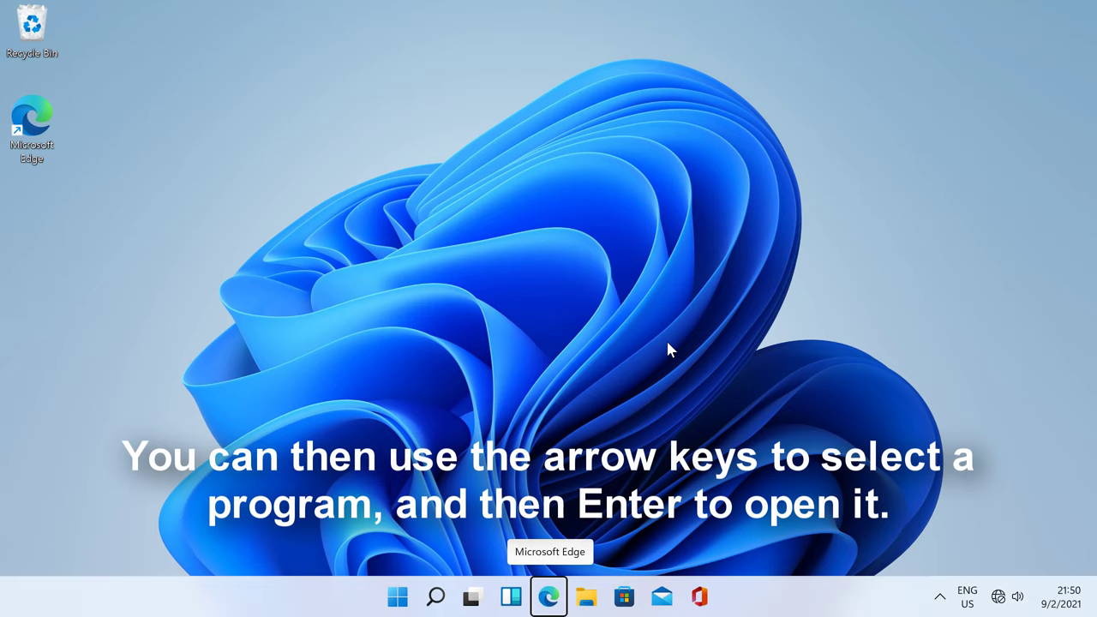
key(Right)
key(Right)
key(Right)
key(Right)
key(Left)
key(Left)
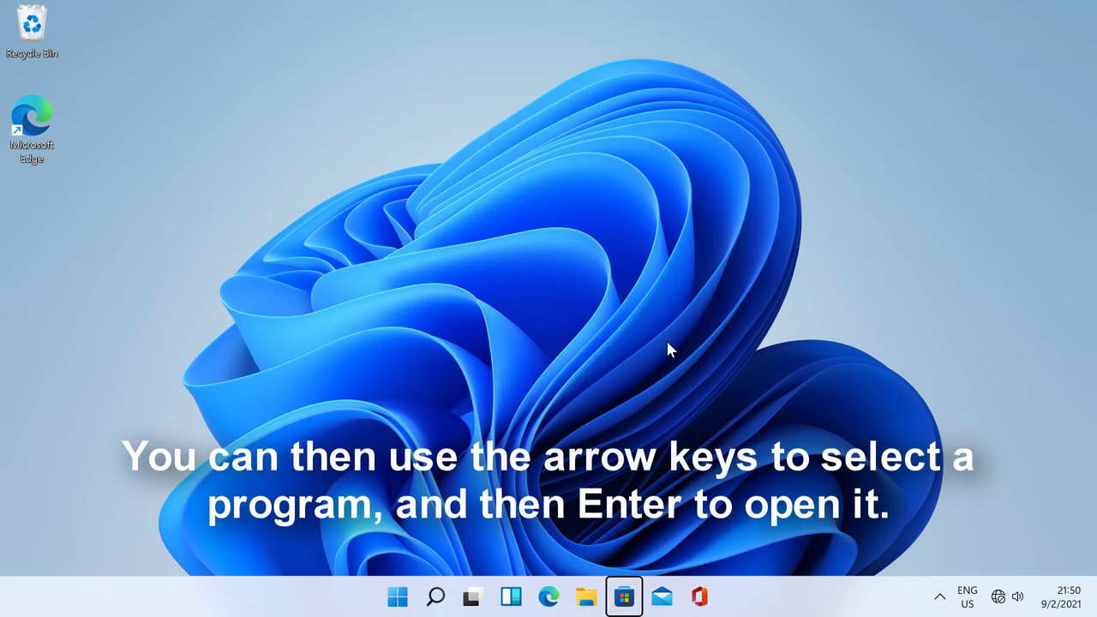
key(Left)
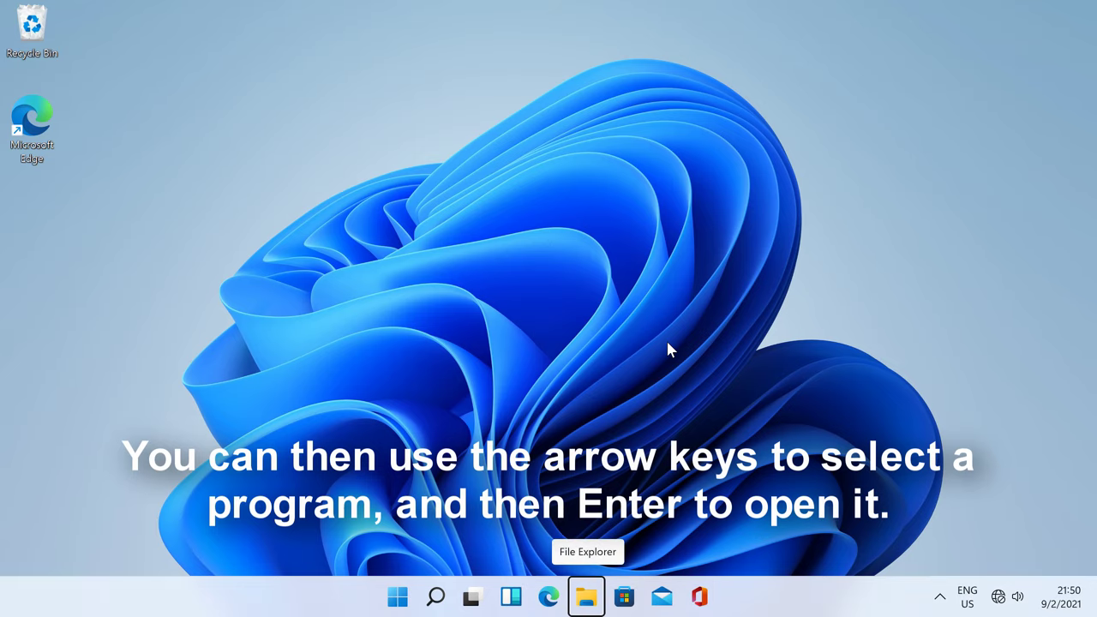
key(Return)
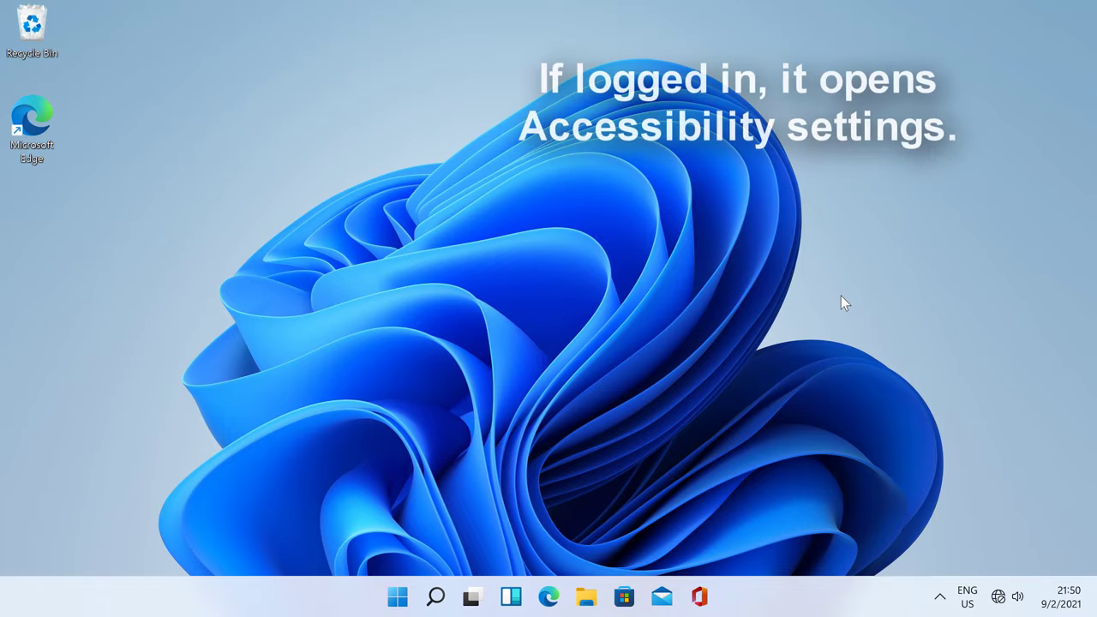
Step: Open Accessibility settings from the Windows 11 desktop and Ease of Access on the login screen
key(super+u)
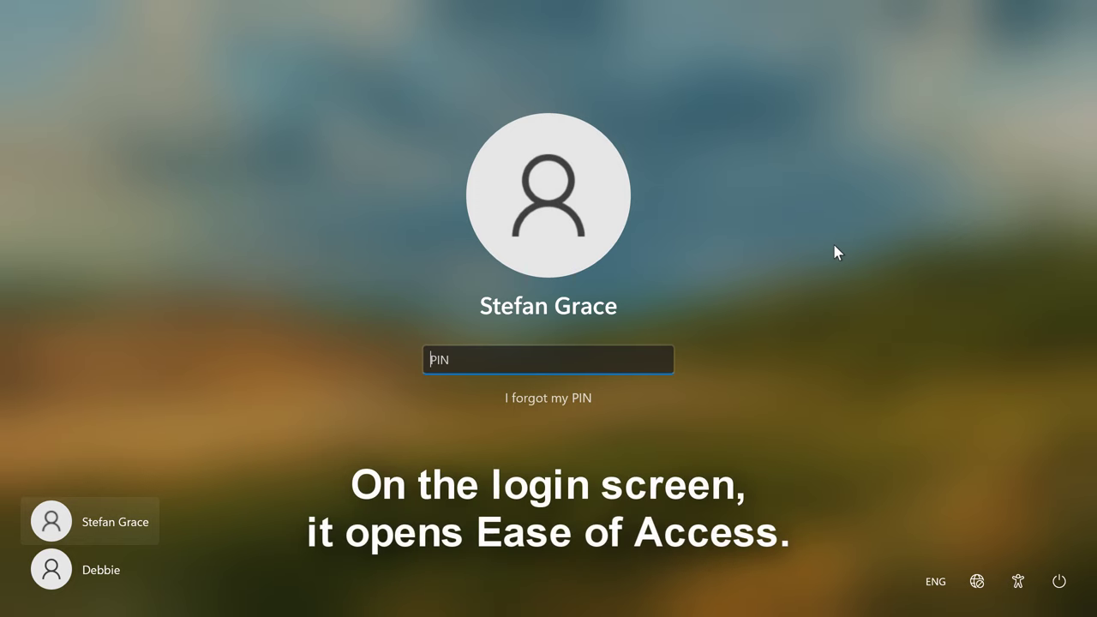
key(super+u)
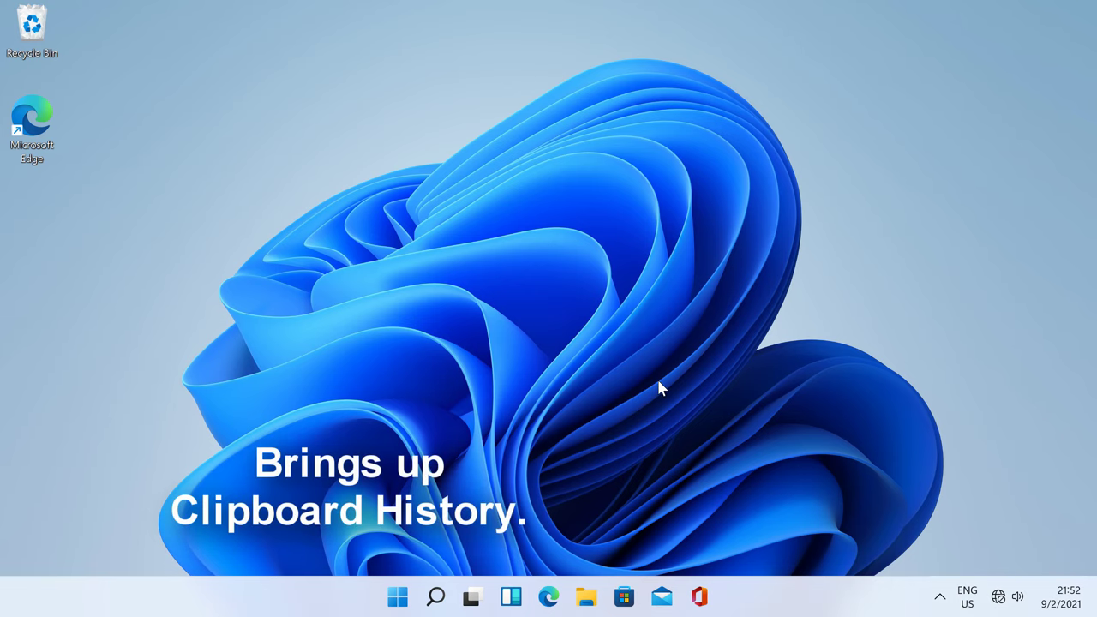
Step: On Windows 11, bring up Clipboard History and open the Widgets dashboard
key(super+v)
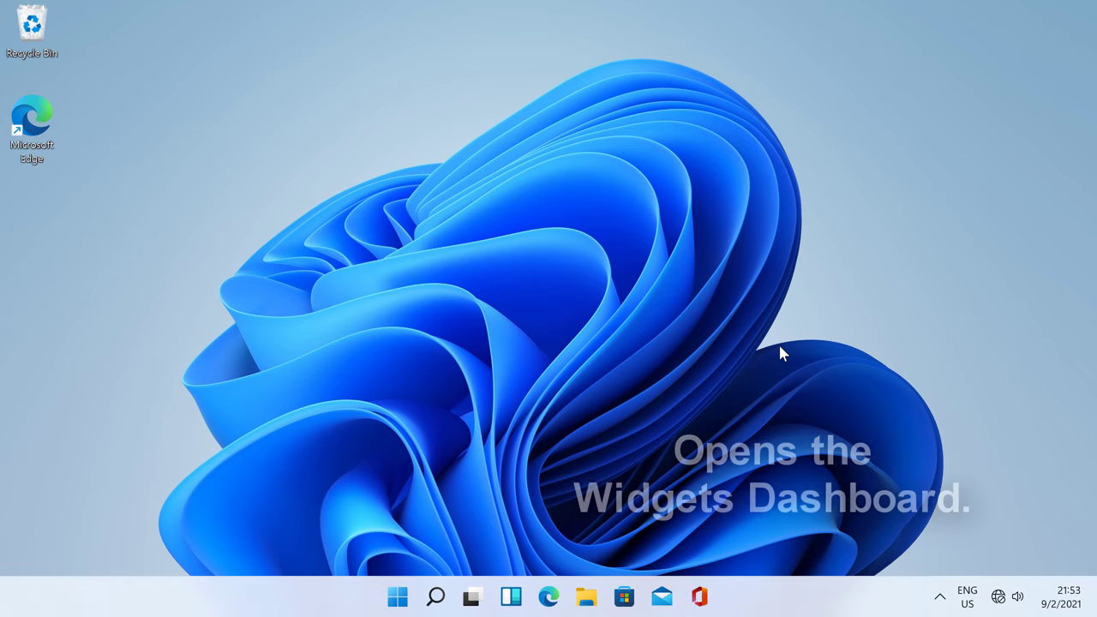
key(super+w)
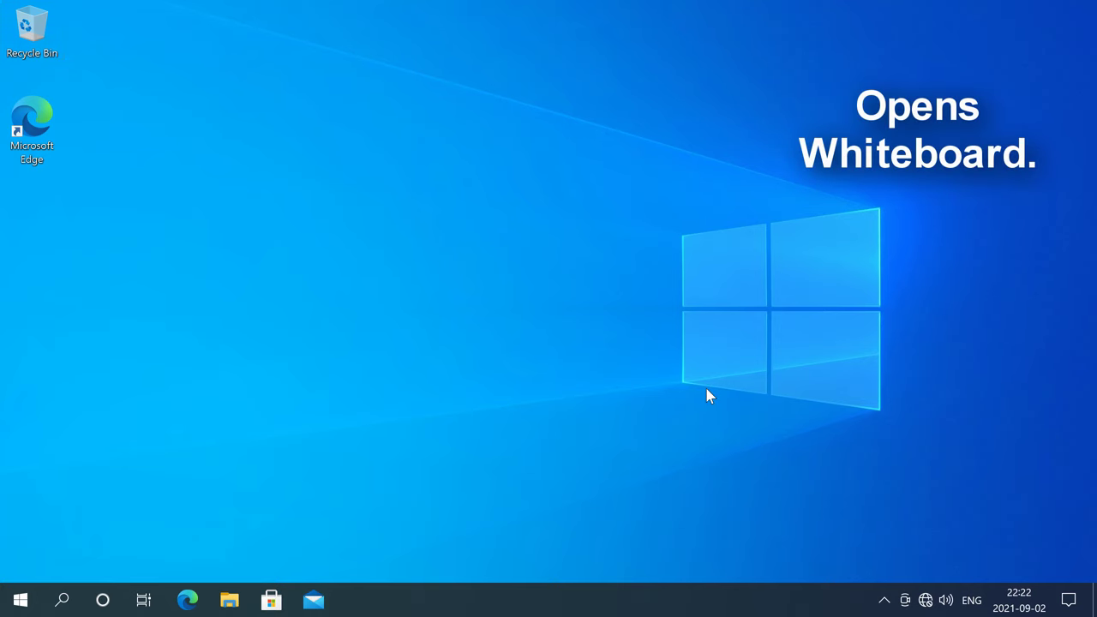
Step: Open Whiteboard on Windows 10 and the Settings search on Windows 8.1
key(super+w)
click(991, 569)
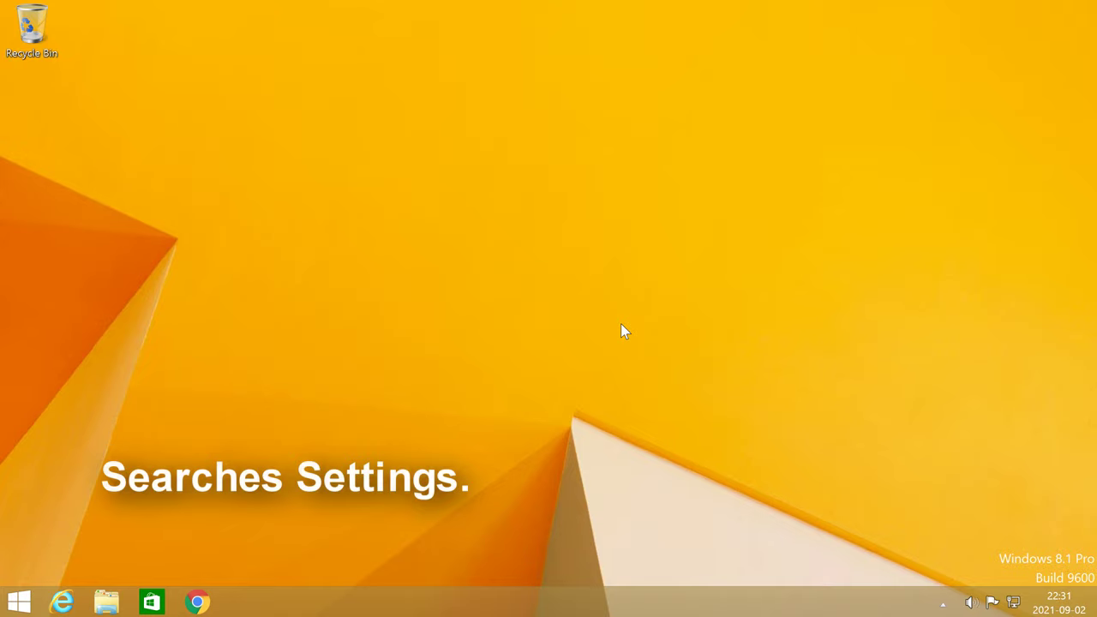
key(super+w)
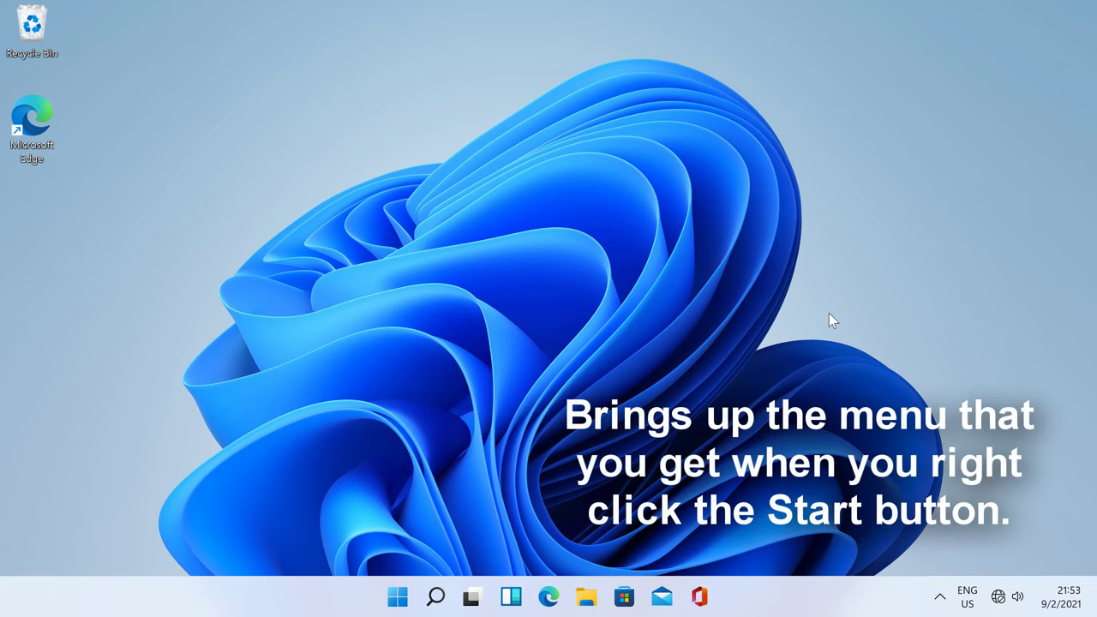
Step: Bring up the Start button's context menu on Windows 11 and the Mobility Center on Windows Vista or 7
key(super+x)
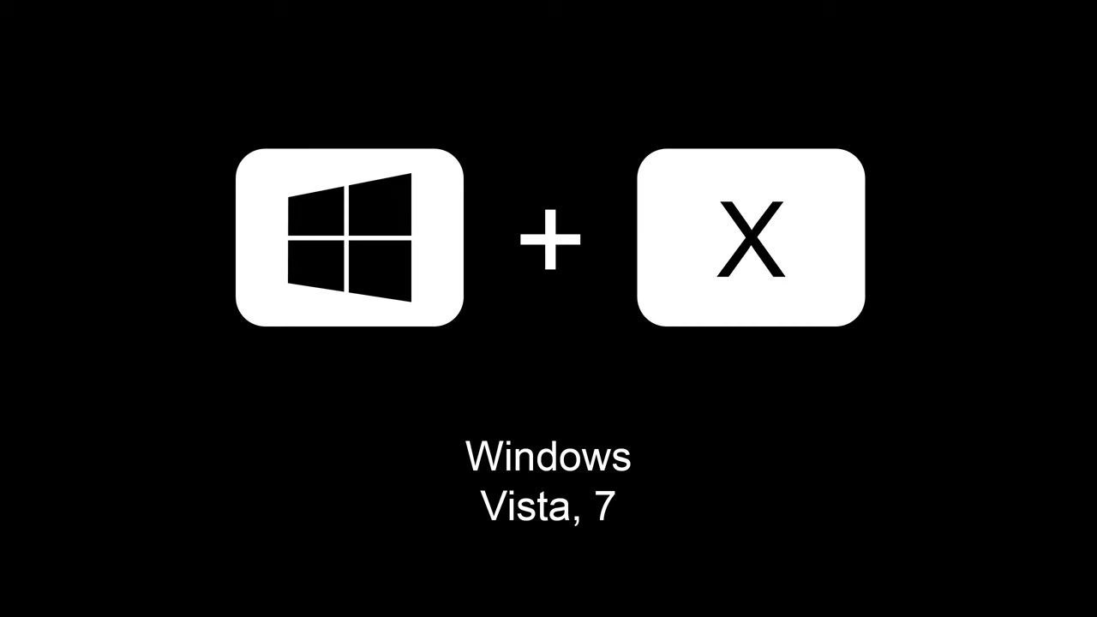
key(super+x)
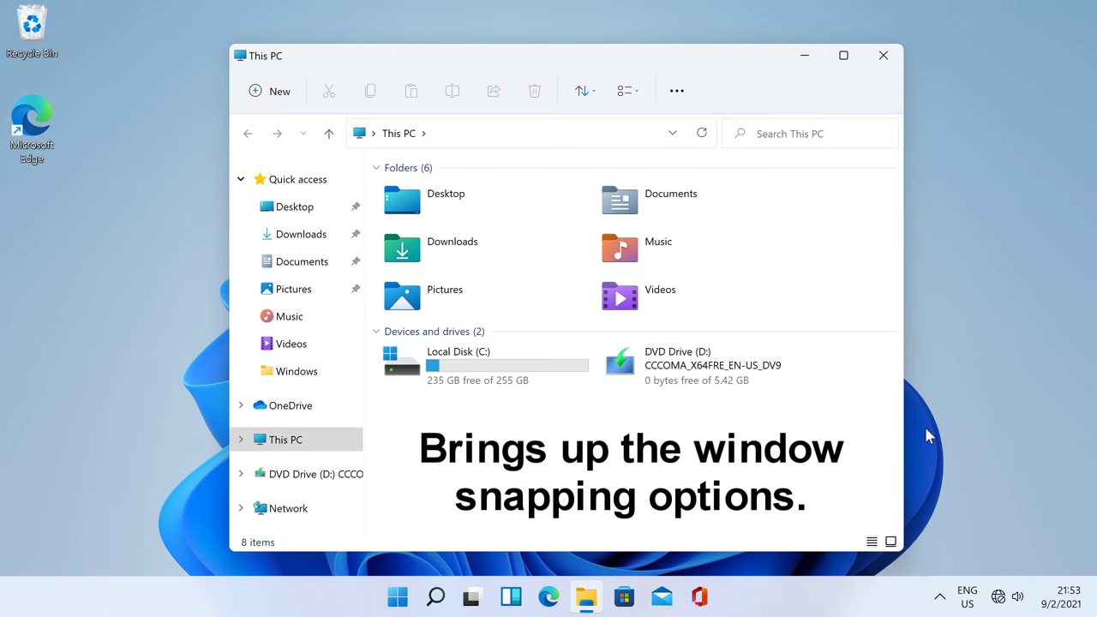
Step: Show the snapping options for the This PC window, and capture a rectangular Snip & Sketch snip of the desktop's lower middle area
key(super+z)
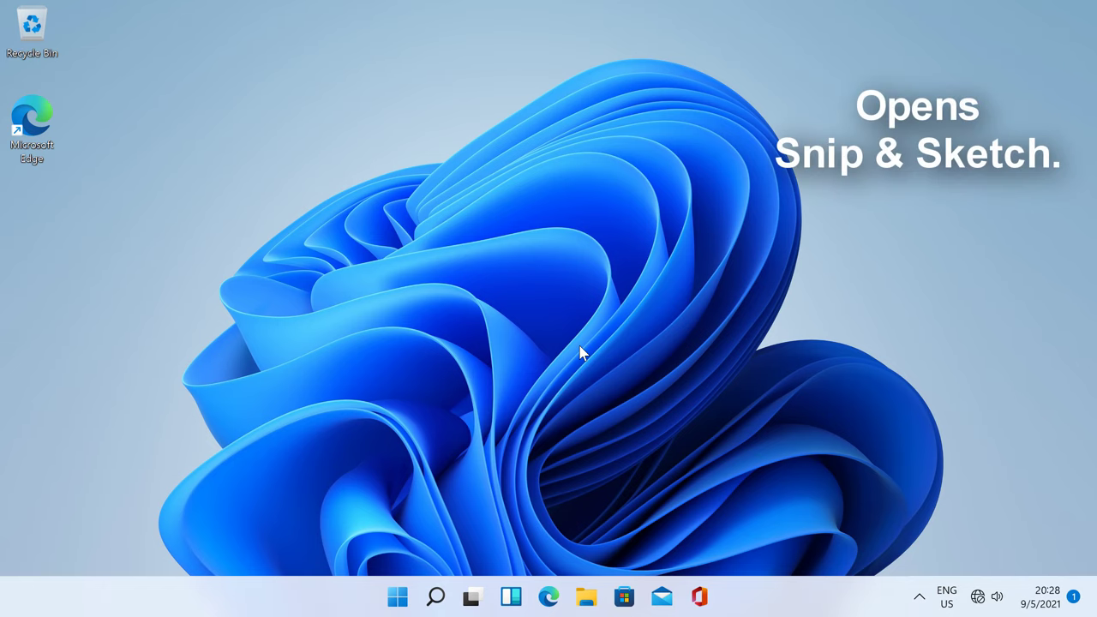
key(super+shift+s)
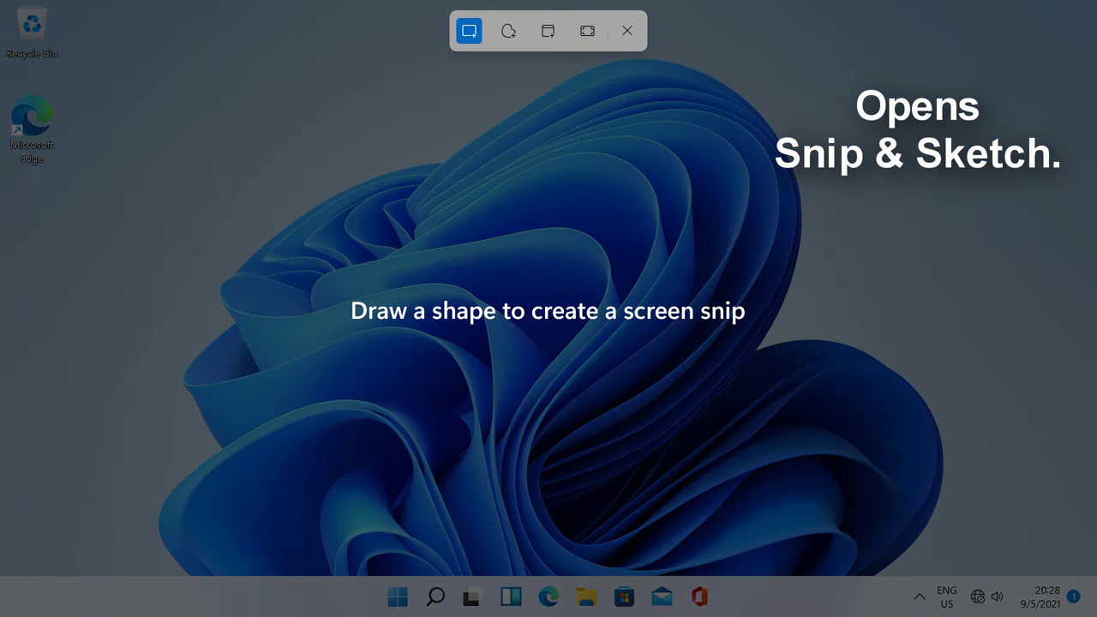
drag(327, 501, 769, 616)
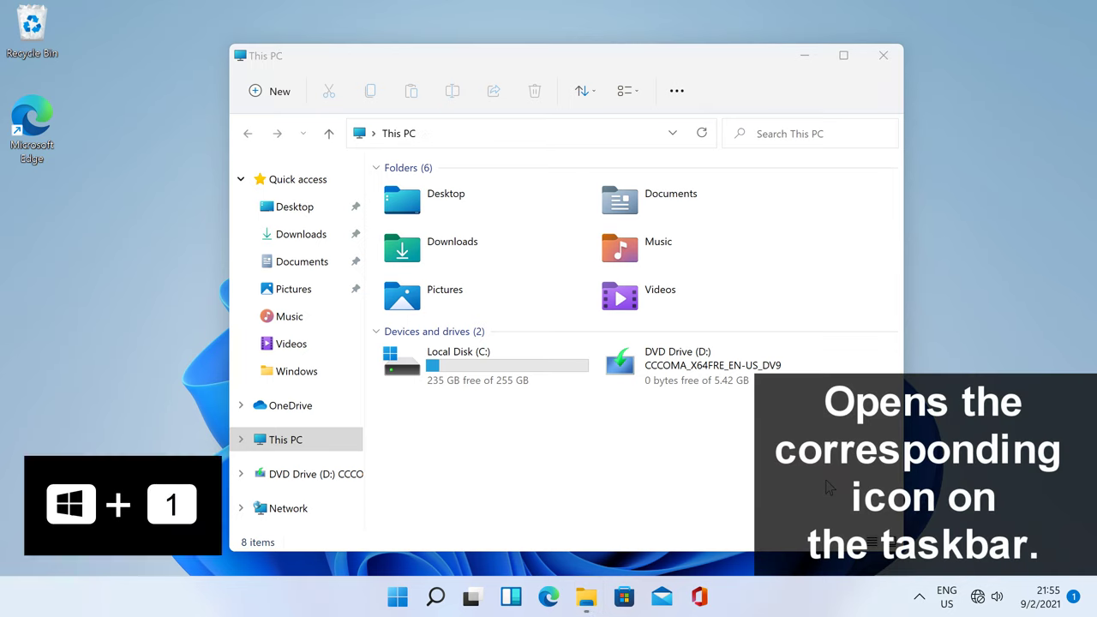
Step: Open the first four pinned Windows 11 taskbar programs in order: Microsoft Edge, File Explorer, Microsoft Store and Mail
key(super+1)
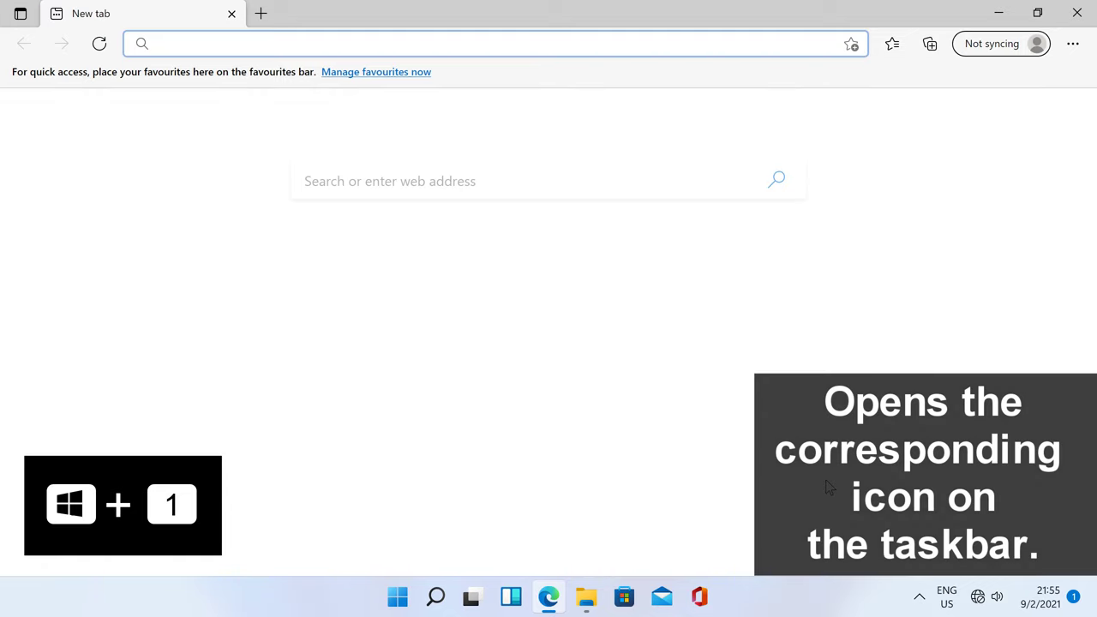
key(super+2)
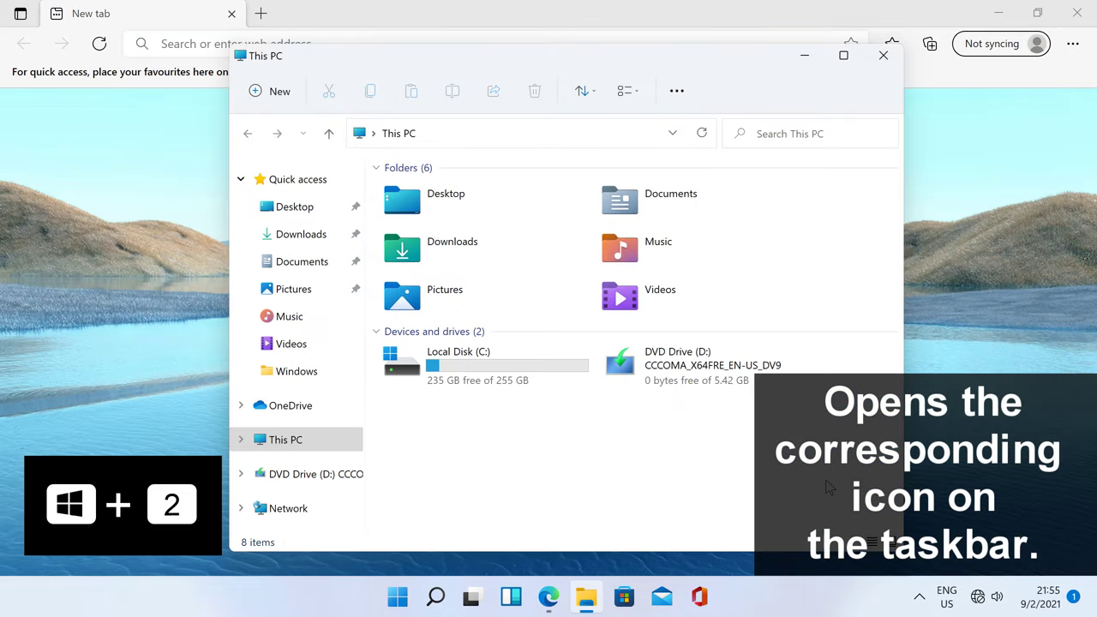
key(super+3)
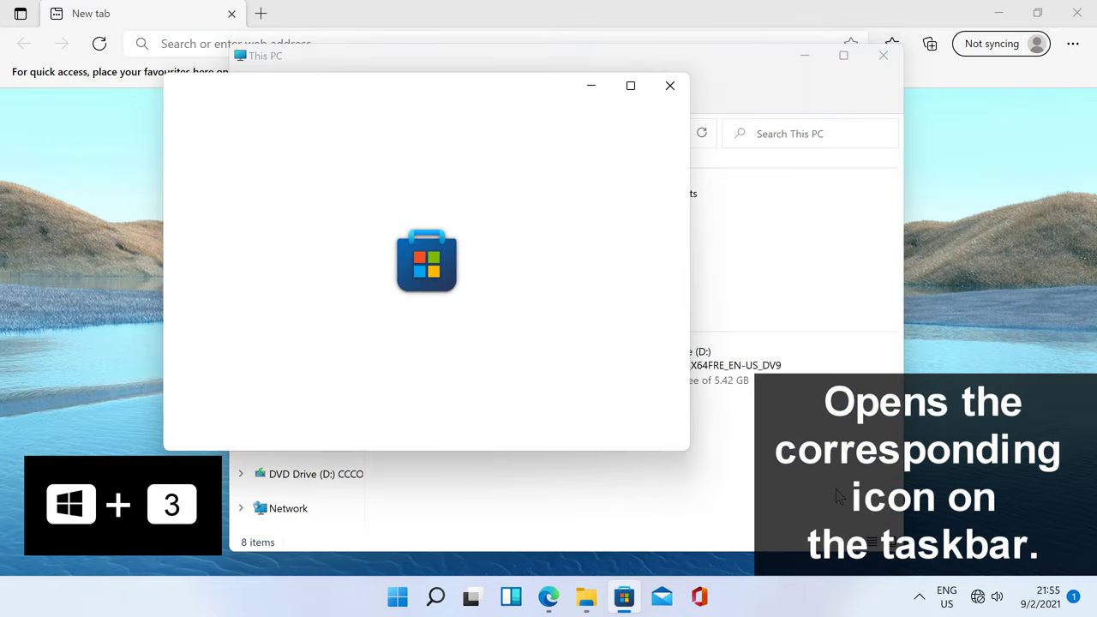
key(super+4)
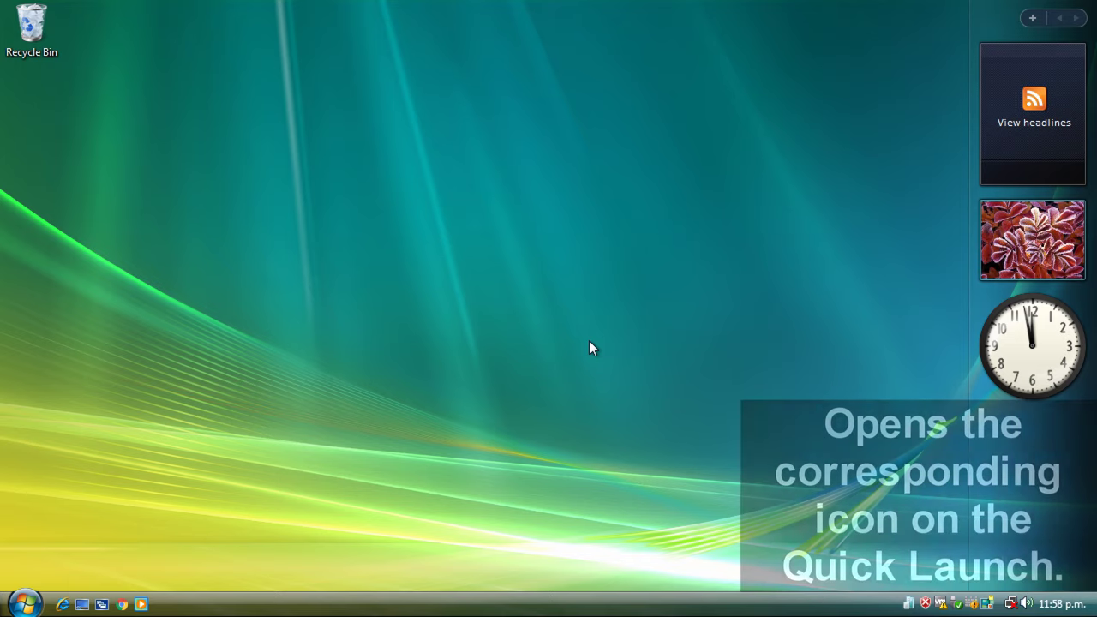
Step: On Windows Vista, launch the first five Quick Launch items in order, starting with Internet Explorer
key(super+1)
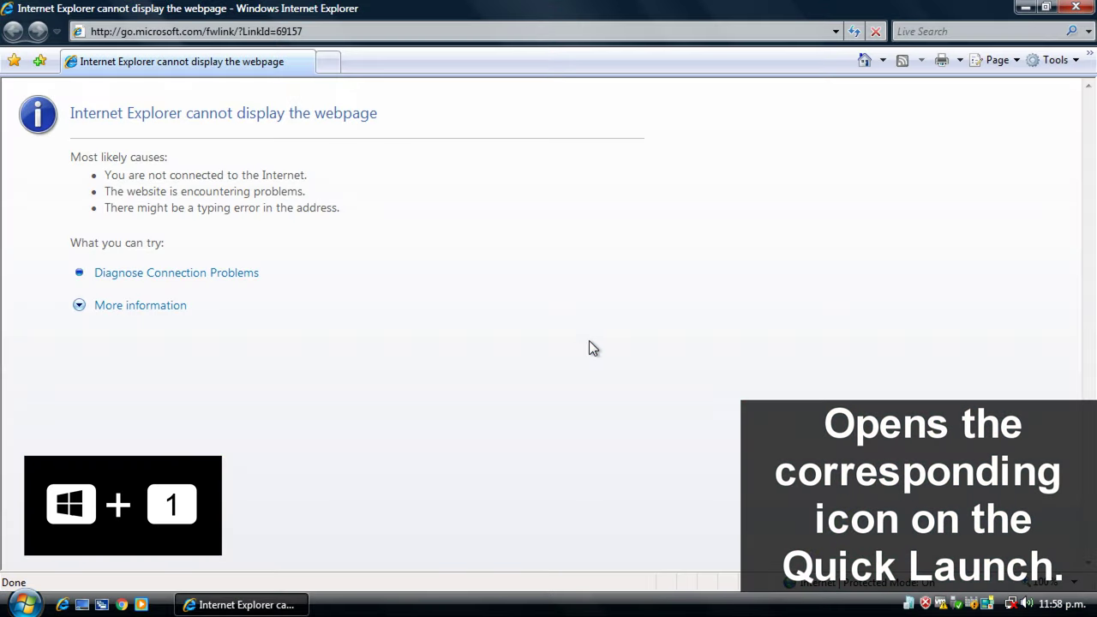
key(super+2)
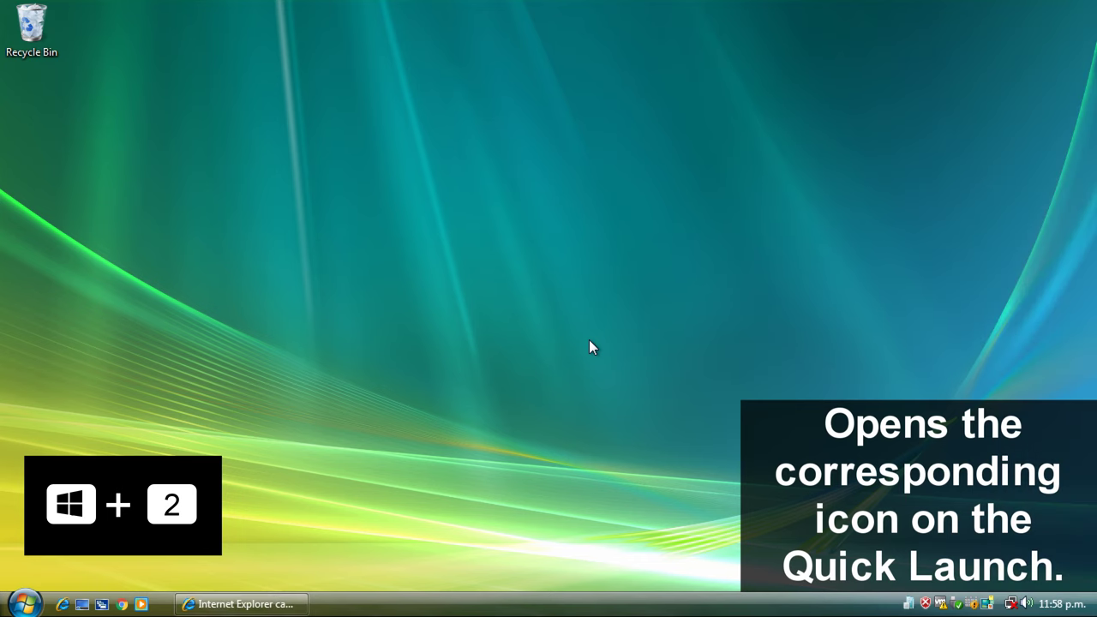
key(super+3)
key(super+4)
key(super+5)
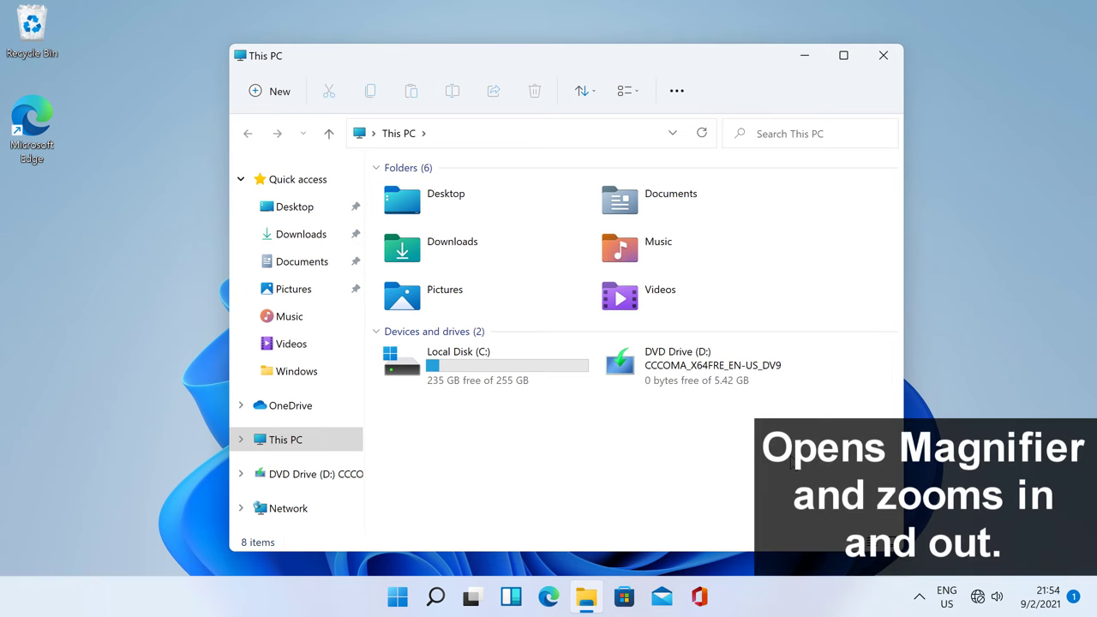
Step: Zoom in and back out over the This PC window with Magnifier on Windows 11, and exit Magnifier
key(super+plus)
key(super+plus)
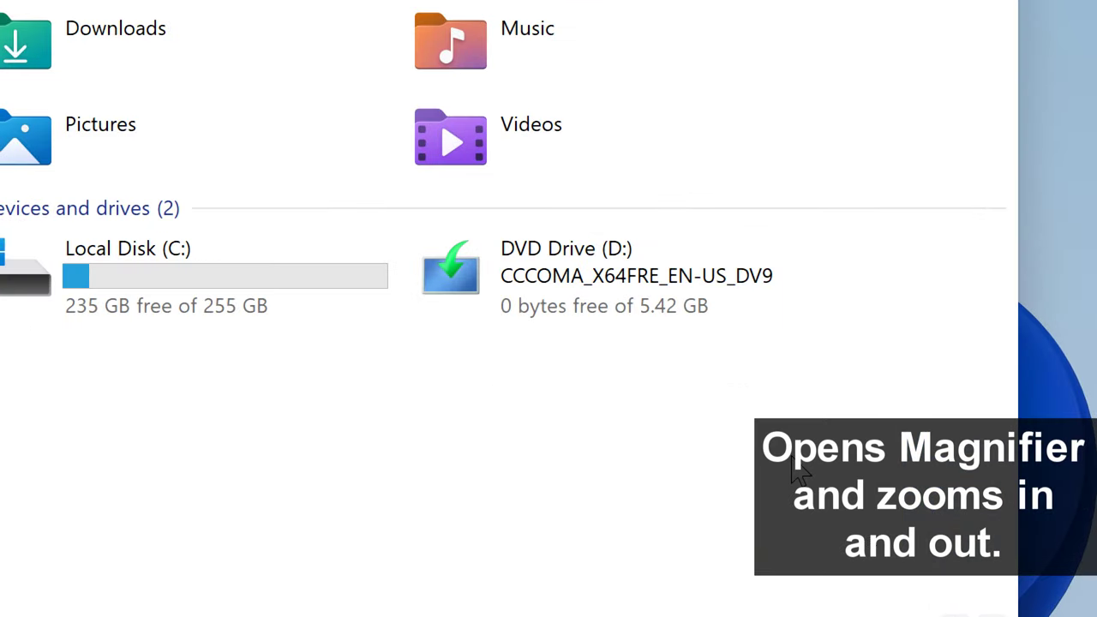
key(super+plus)
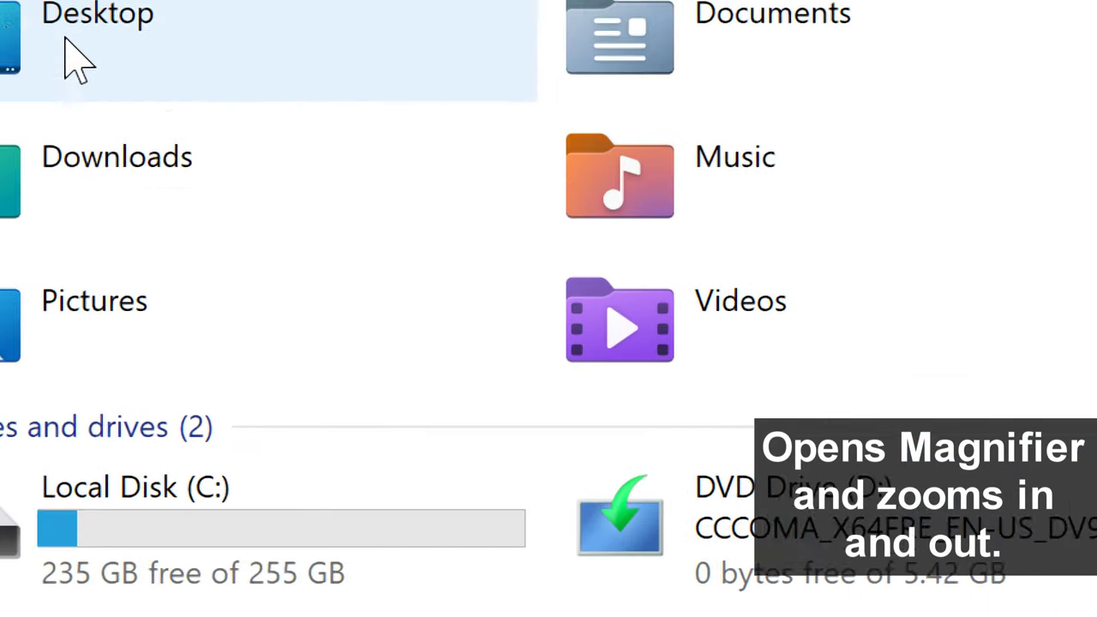
key(super+minus)
key(super+minus)
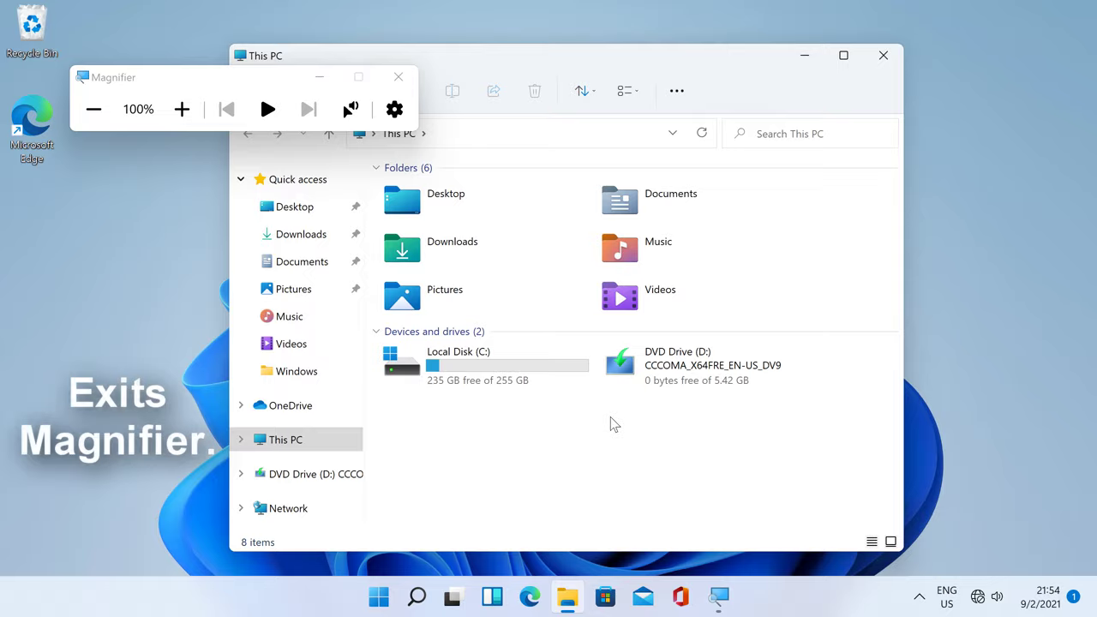
key(super+Escape)
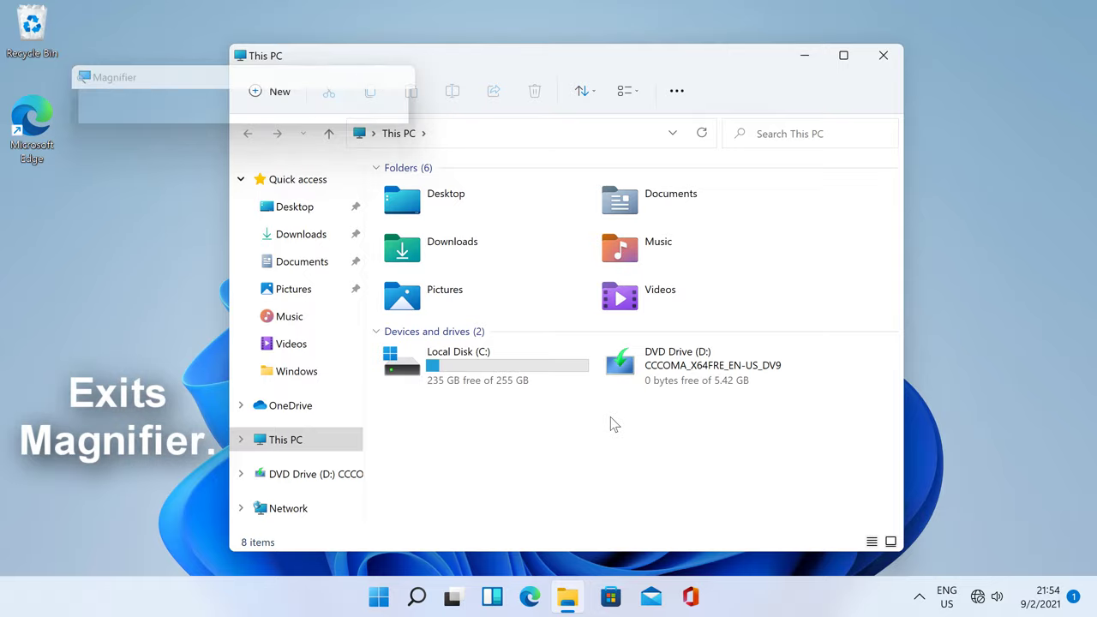